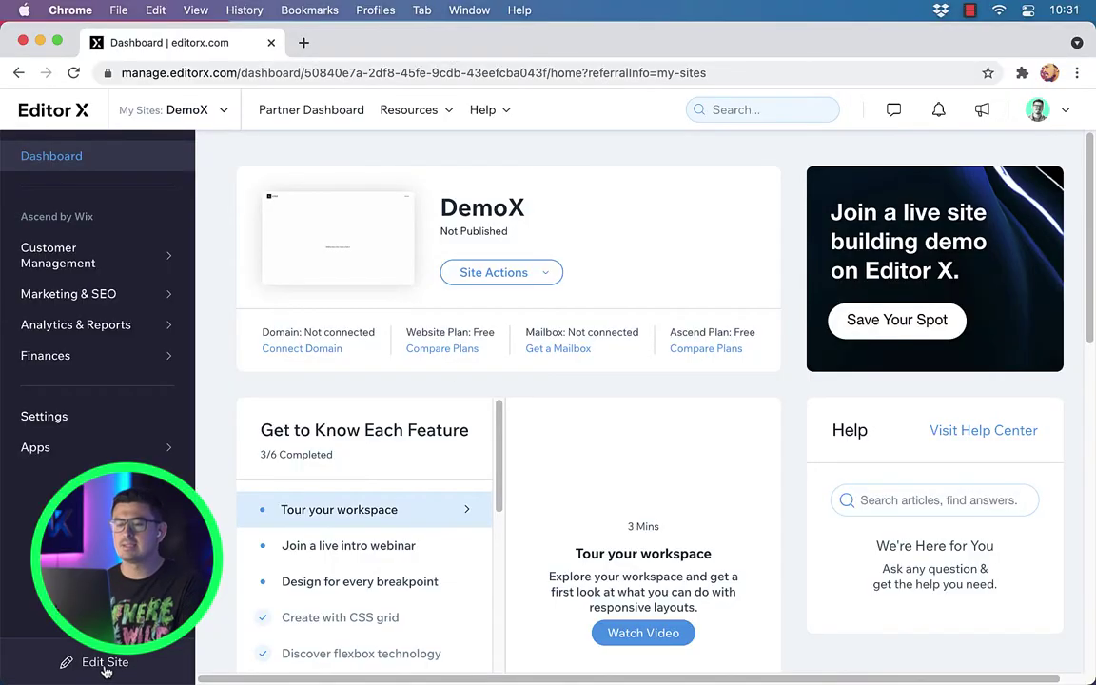
# Step: Open the DemoX site for editing from the dashboard's Edit Site button
pyautogui.click(105, 664)
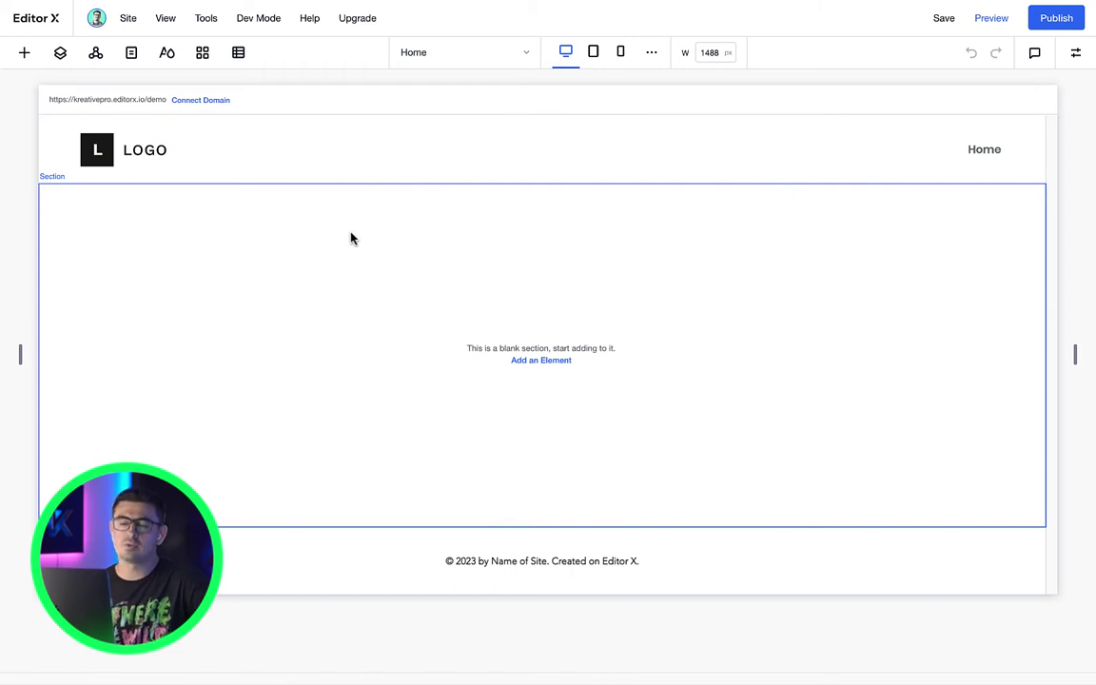
# Step: Show Help > Keyboard Shortcuts and scroll through the Basics, Stage Interactions and View lists
pyautogui.click(309, 18)
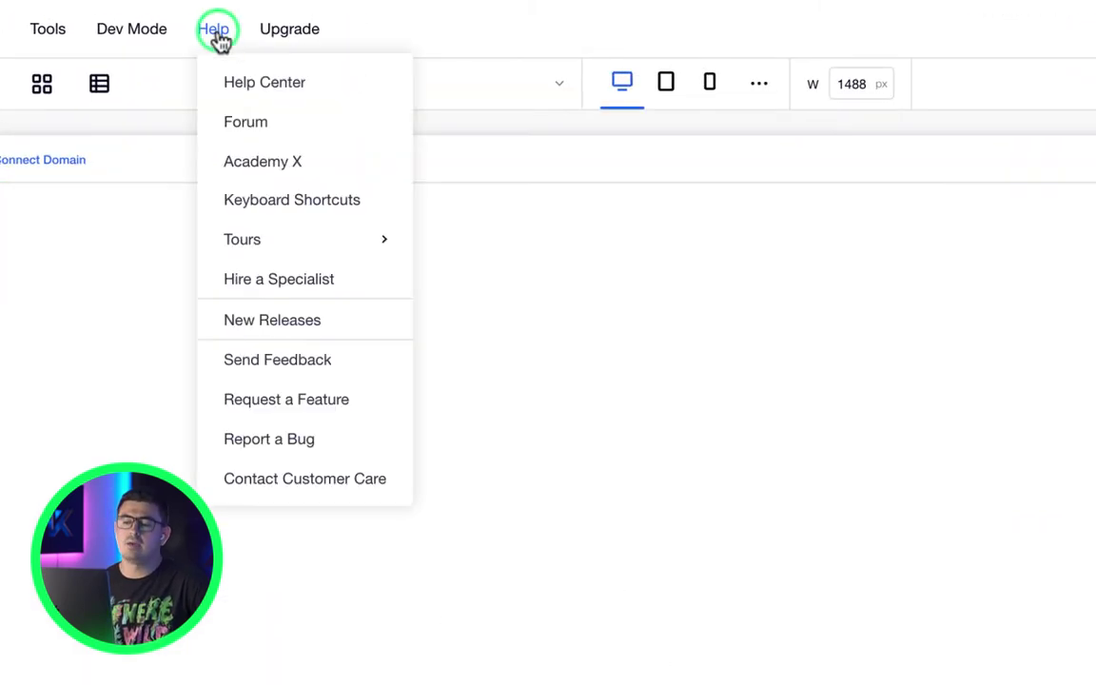
pyautogui.click(271, 206)
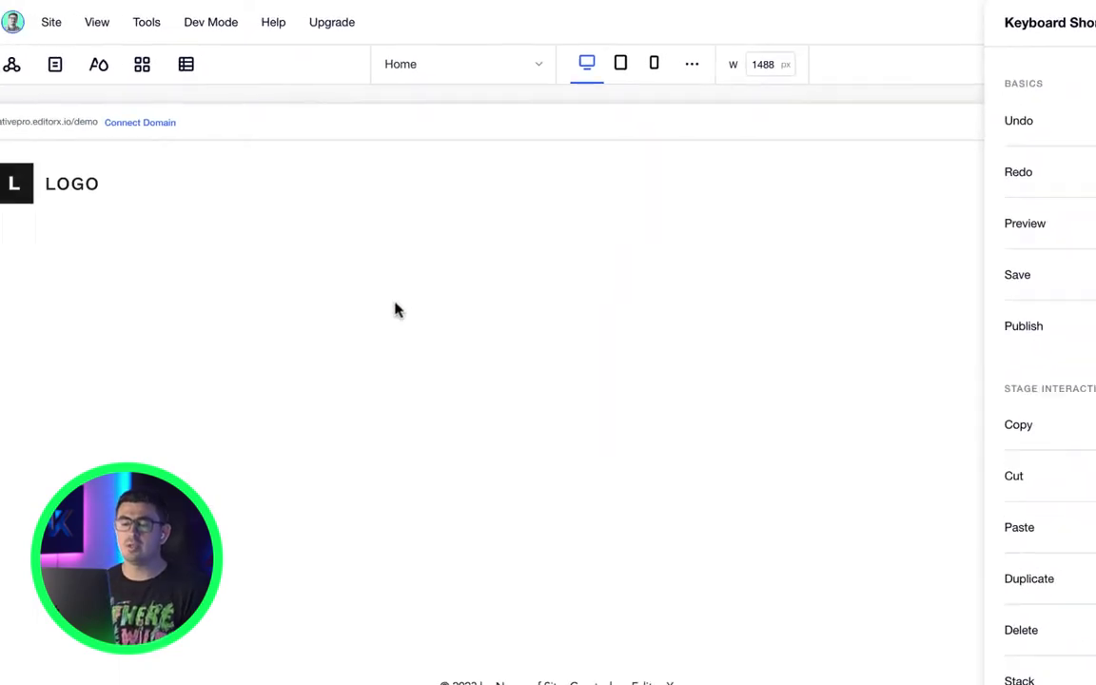
pyautogui.press('super+slash')
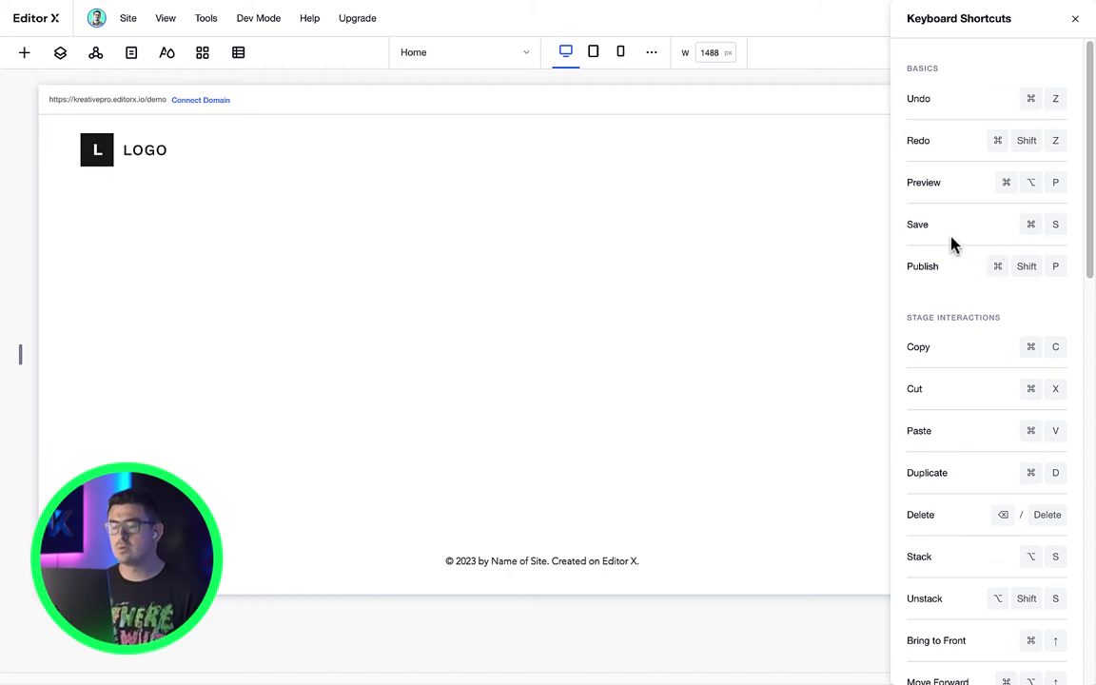
pyautogui.scroll(-1, 1089, 147)
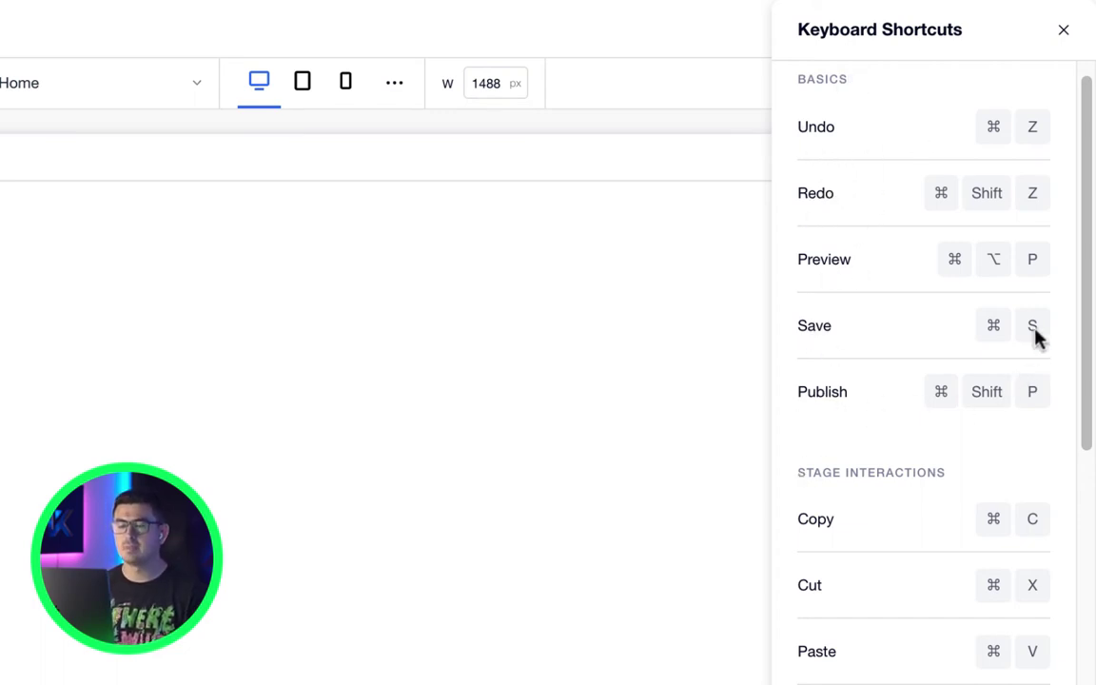
pyautogui.moveTo(1083, 313); pyautogui.dragTo(1091, 458)
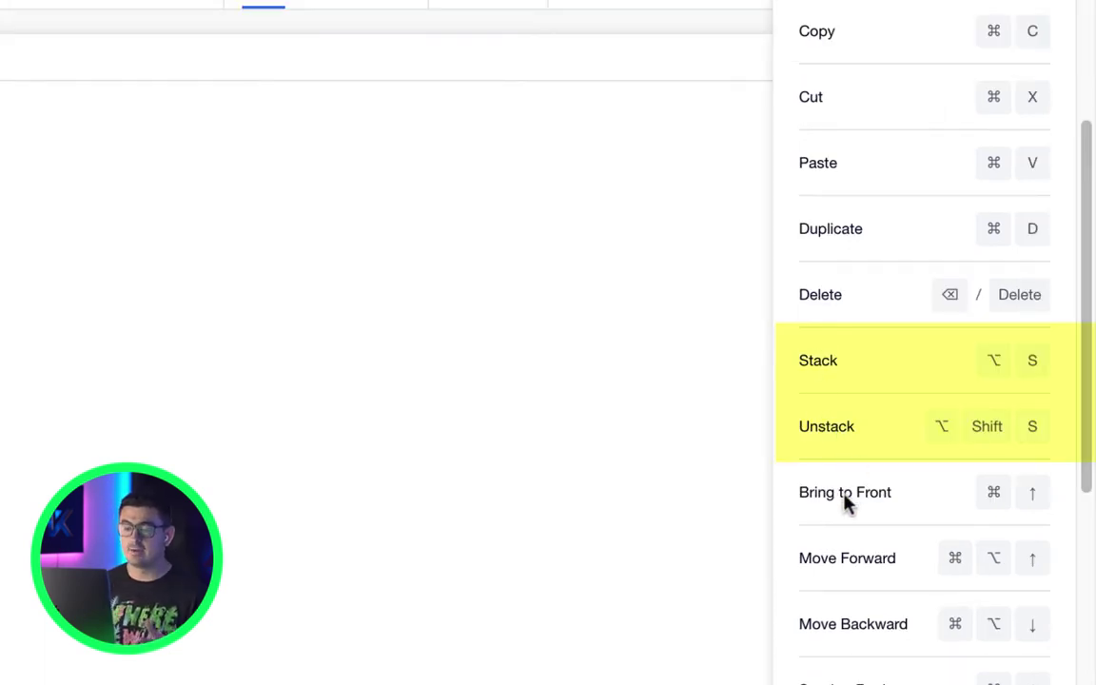
pyautogui.moveTo(1089, 379); pyautogui.dragTo(1089, 495)
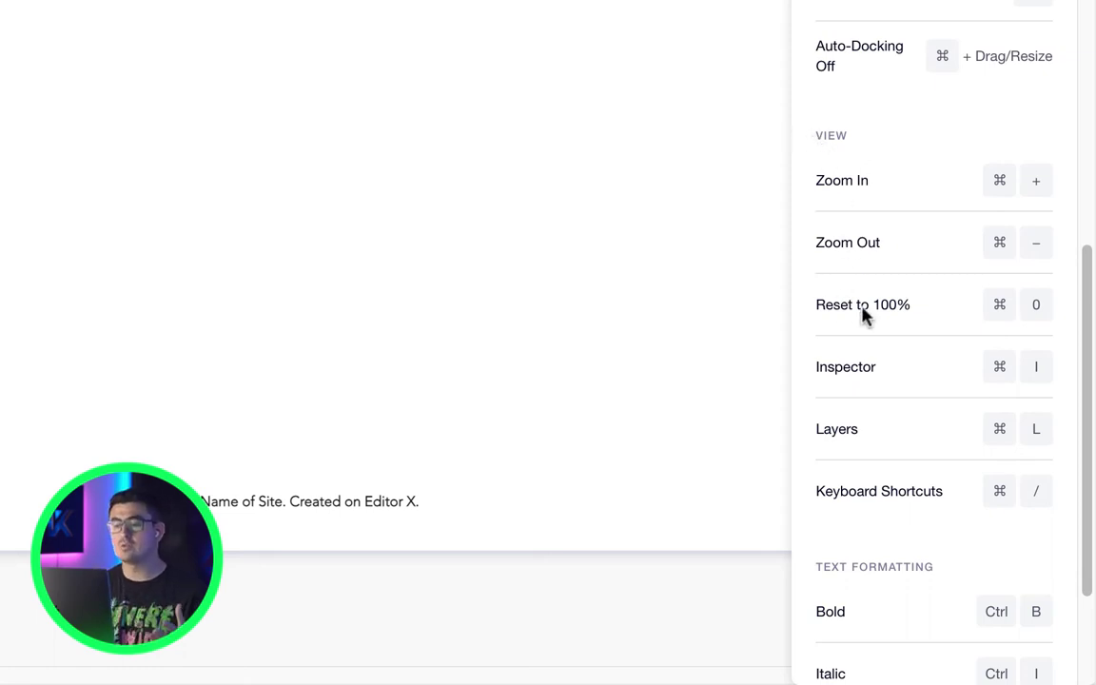
pyautogui.moveTo(1088, 321); pyautogui.dragTo(1090, 366)
# Step: Close the shortcuts reference and try browser zoom, shrinking and enlarging the whole editor page
pyautogui.press('super+slash')
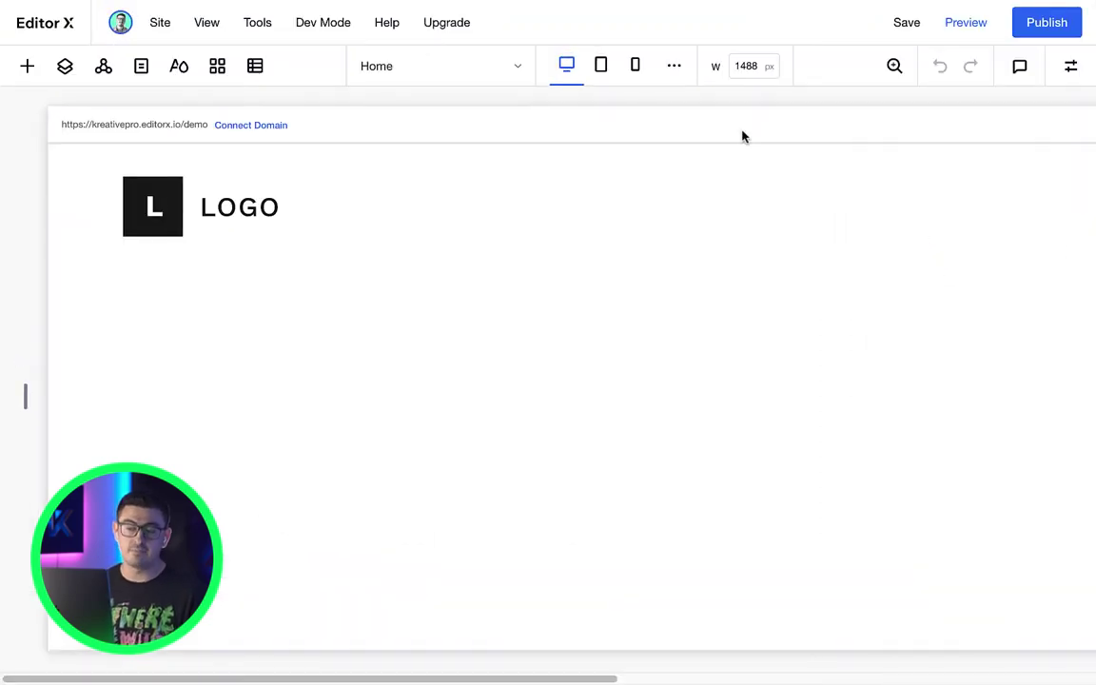
pyautogui.press('super+minus')
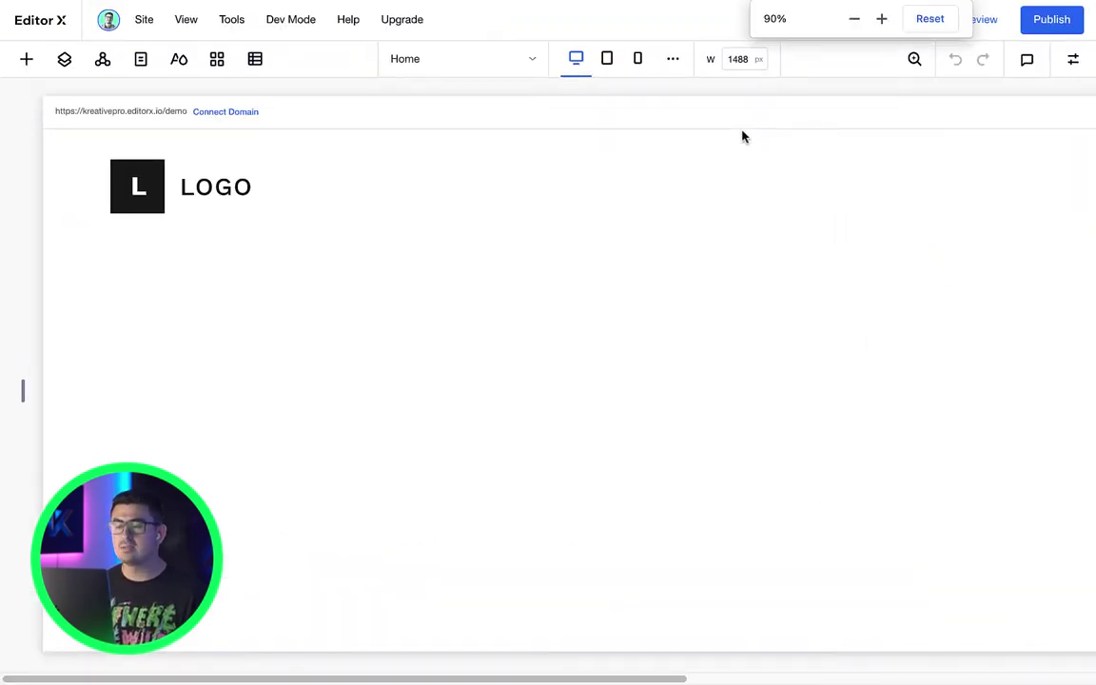
pyautogui.press('super+minus')
pyautogui.press('super+minus')
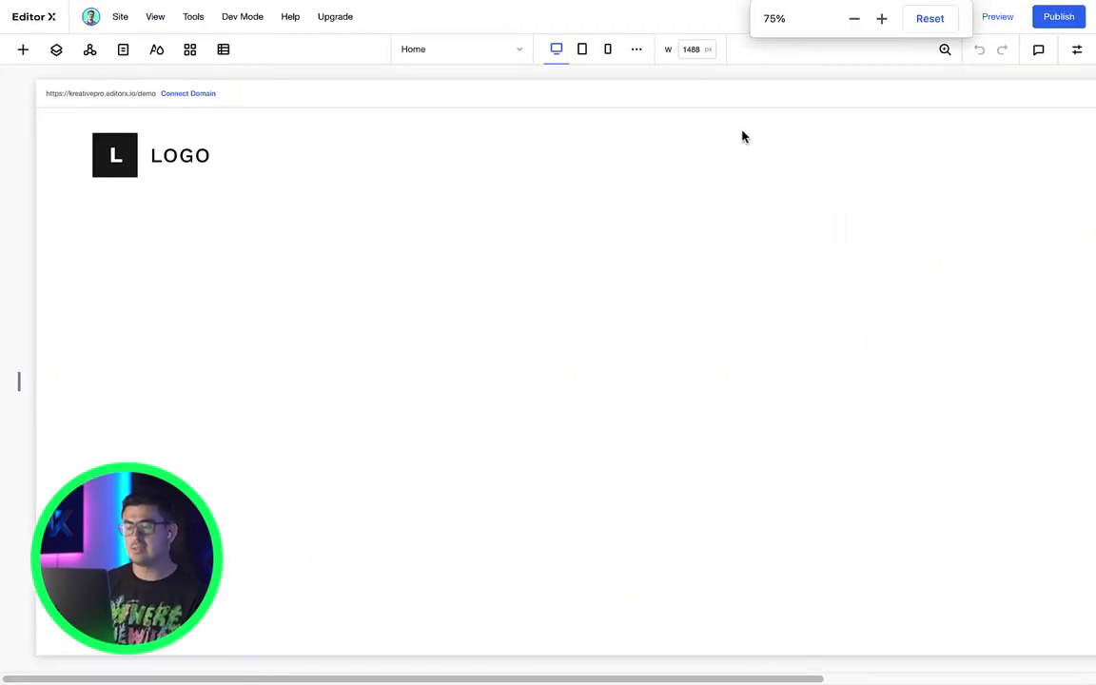
pyautogui.press('super+minus')
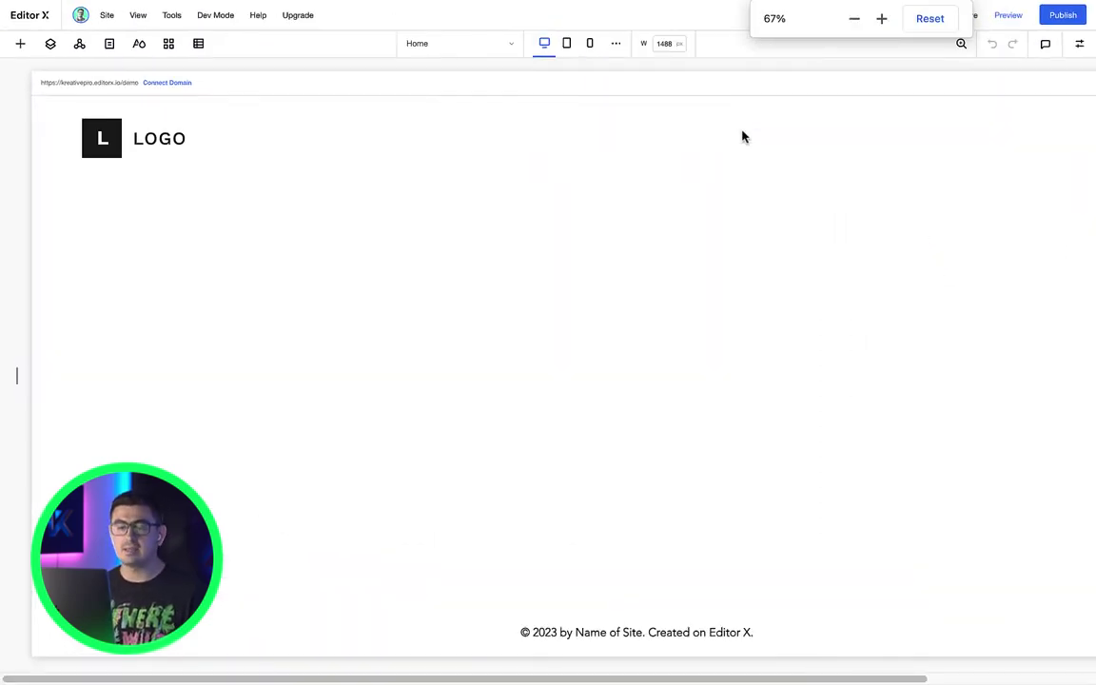
pyautogui.press('super+equal')
pyautogui.press('super+equal')
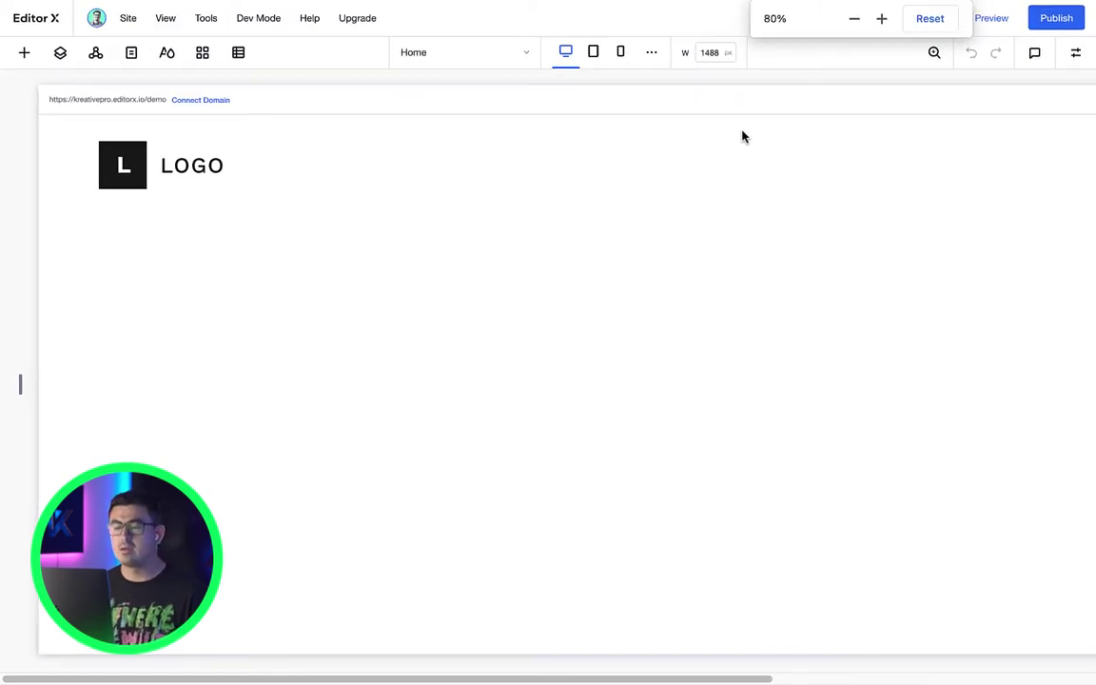
pyautogui.press('super+equal')
pyautogui.press('super+equal')
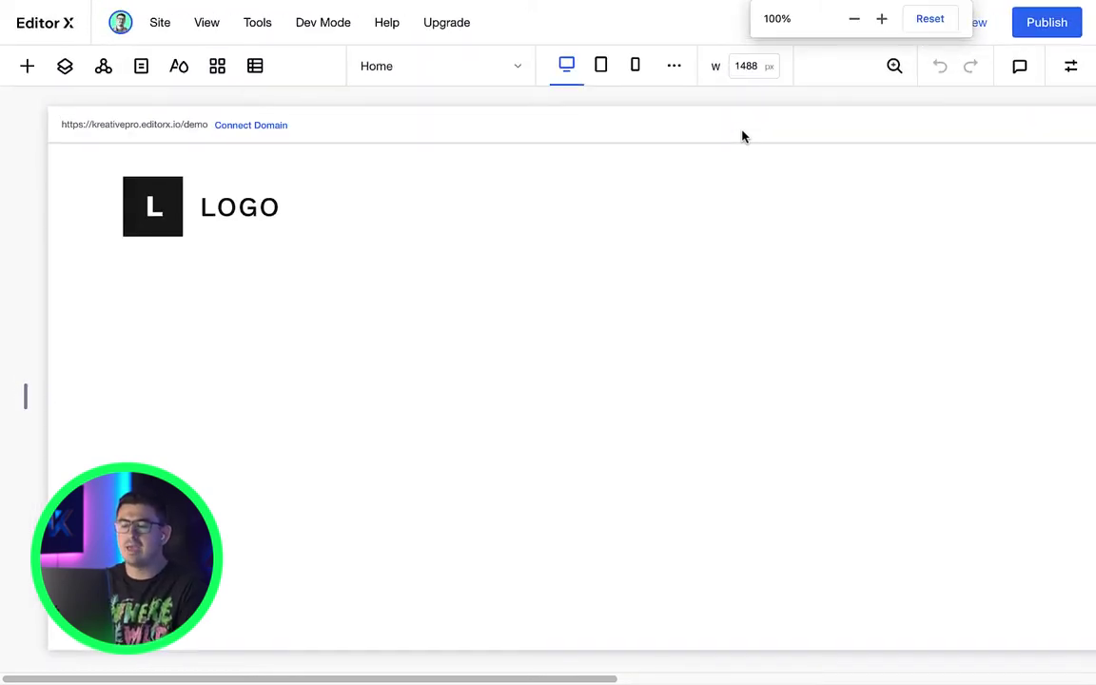
pyautogui.press('super+minus')
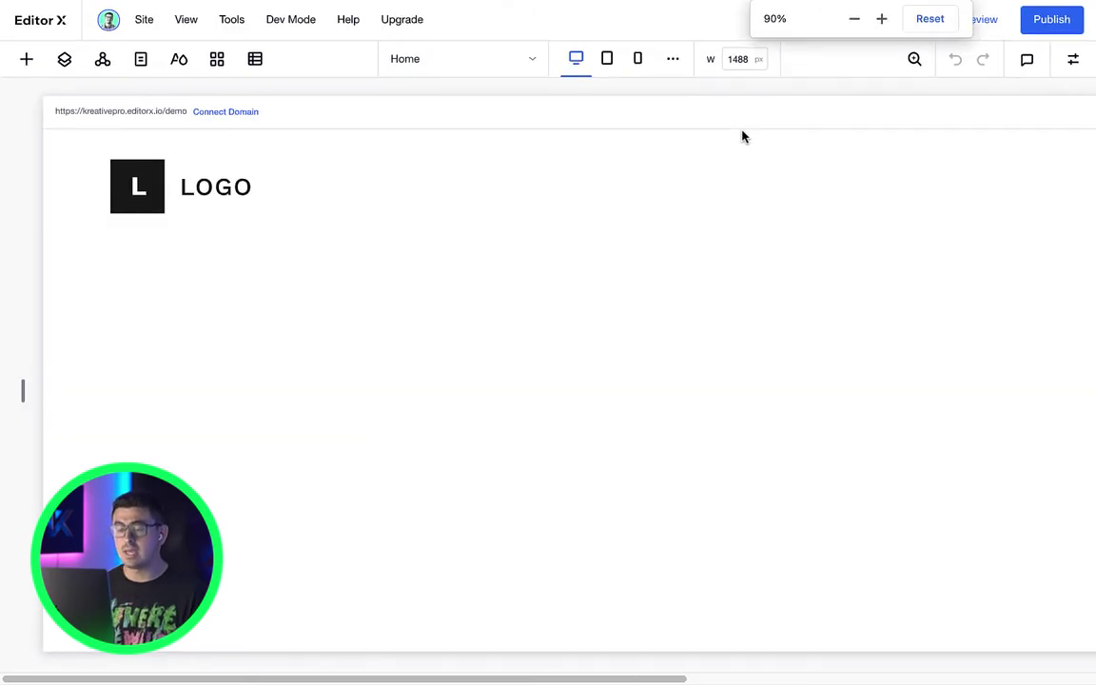
pyautogui.press('super+minus')
pyautogui.press('super+minus')
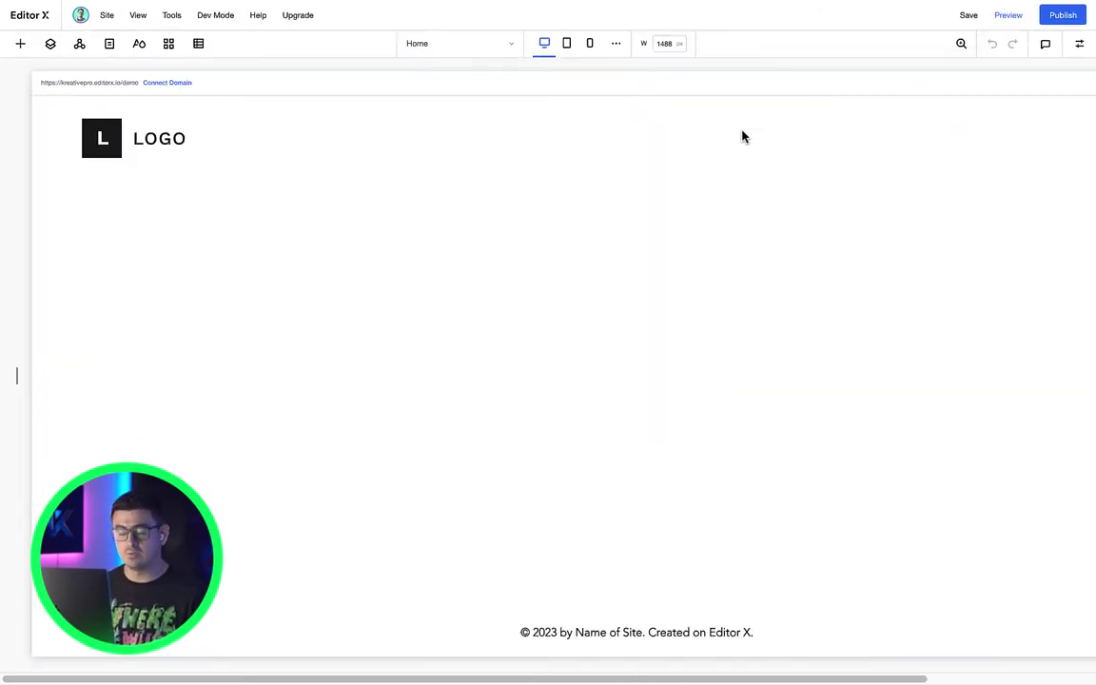
pyautogui.press('super+plus')
pyautogui.press('super+plus')
pyautogui.press('super+plus')
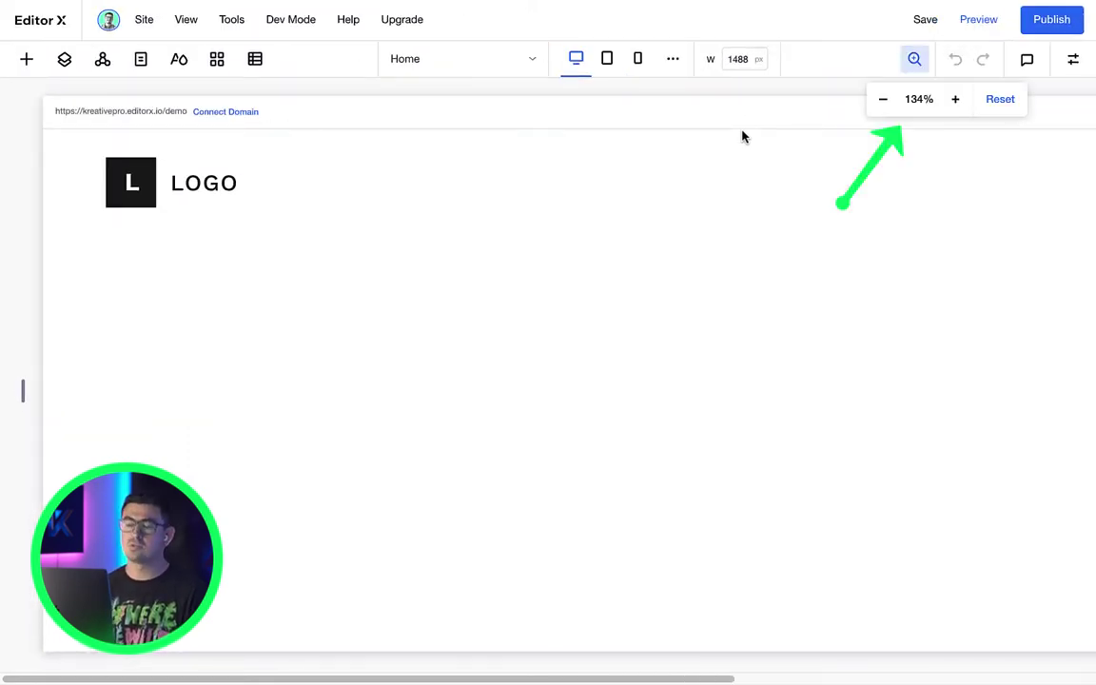
# Step: Zoom the canvas out from 134%, in via View > Zoom In, then out to 74%
pyautogui.hotkey('ctrl', '-')
pyautogui.hotkey('ctrl', '-')
pyautogui.hotkey('ctrl', '-')
pyautogui.hotkey('ctrl', '-')
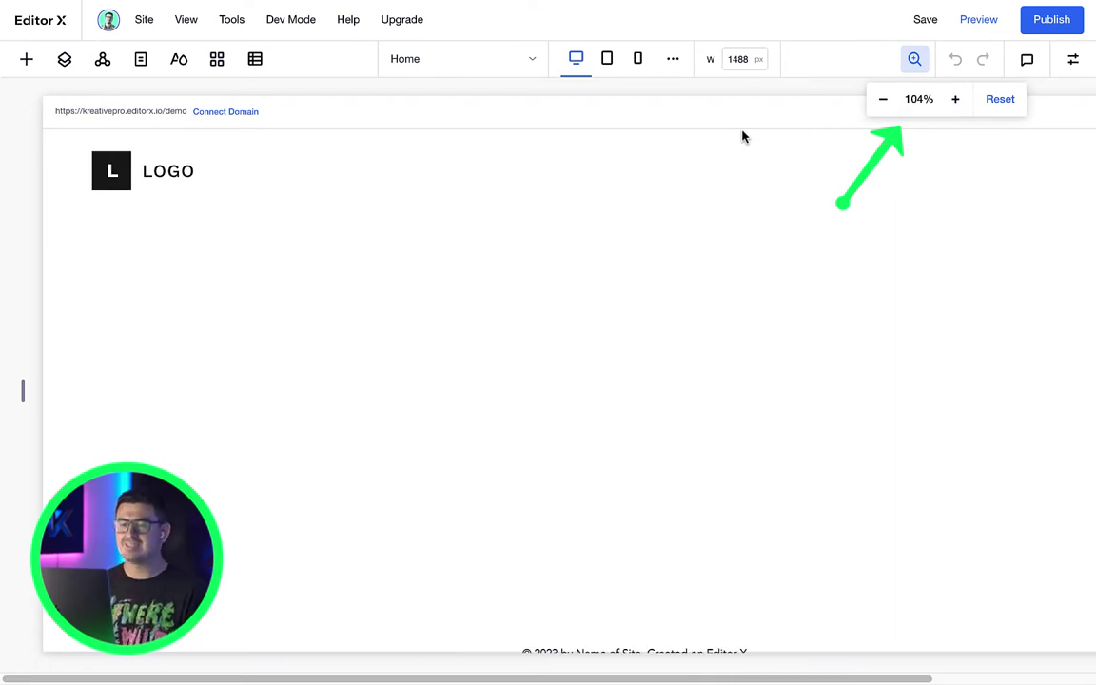
pyautogui.click(187, 19)
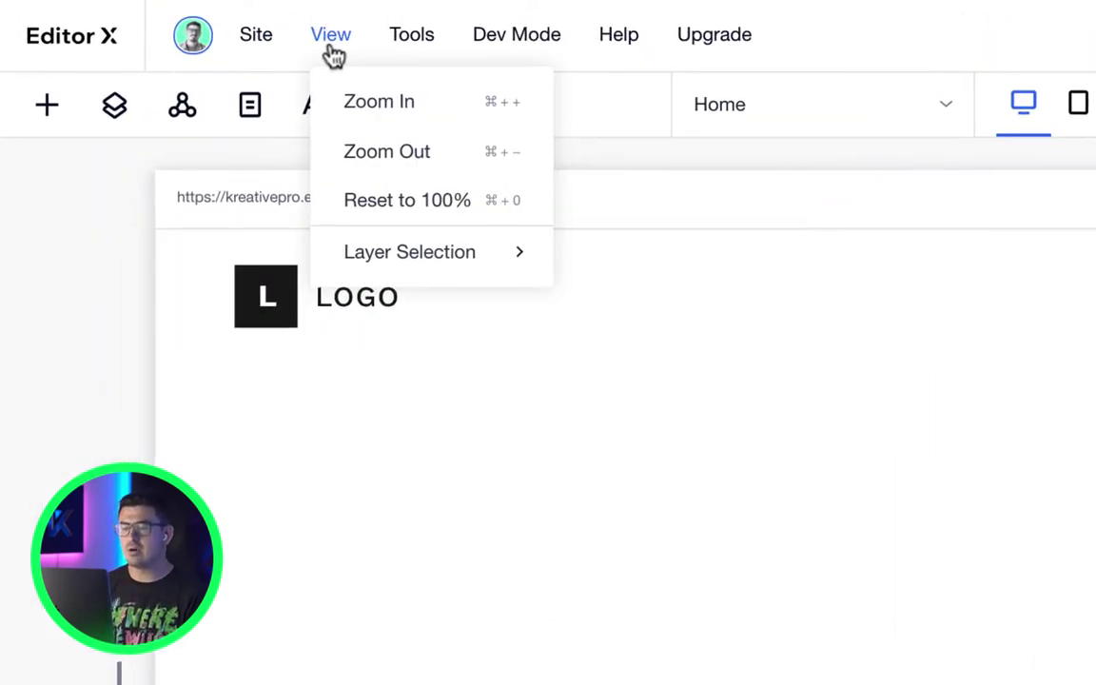
pyautogui.click(363, 109)
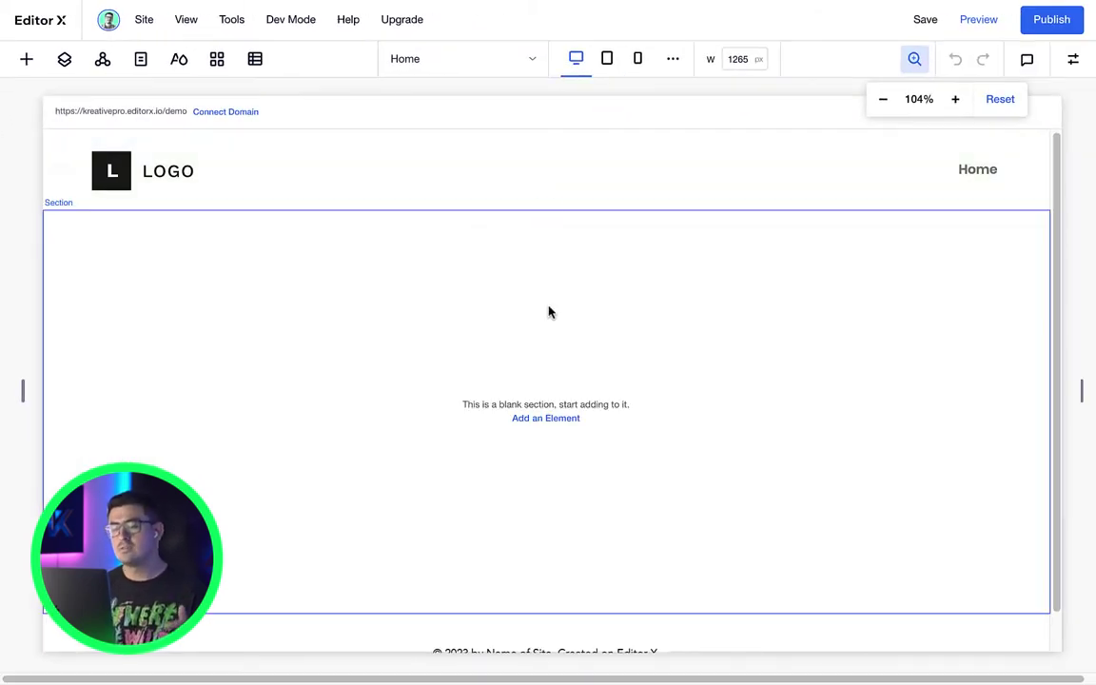
pyautogui.click(877, 112)
pyautogui.click(877, 113)
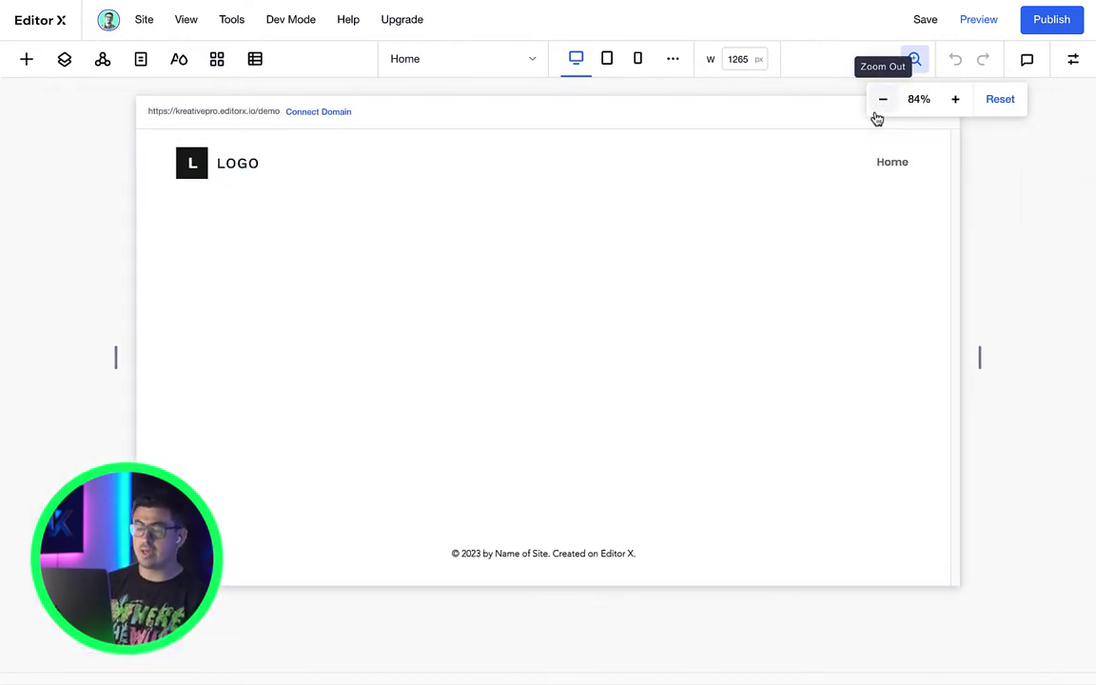
pyautogui.click(877, 112)
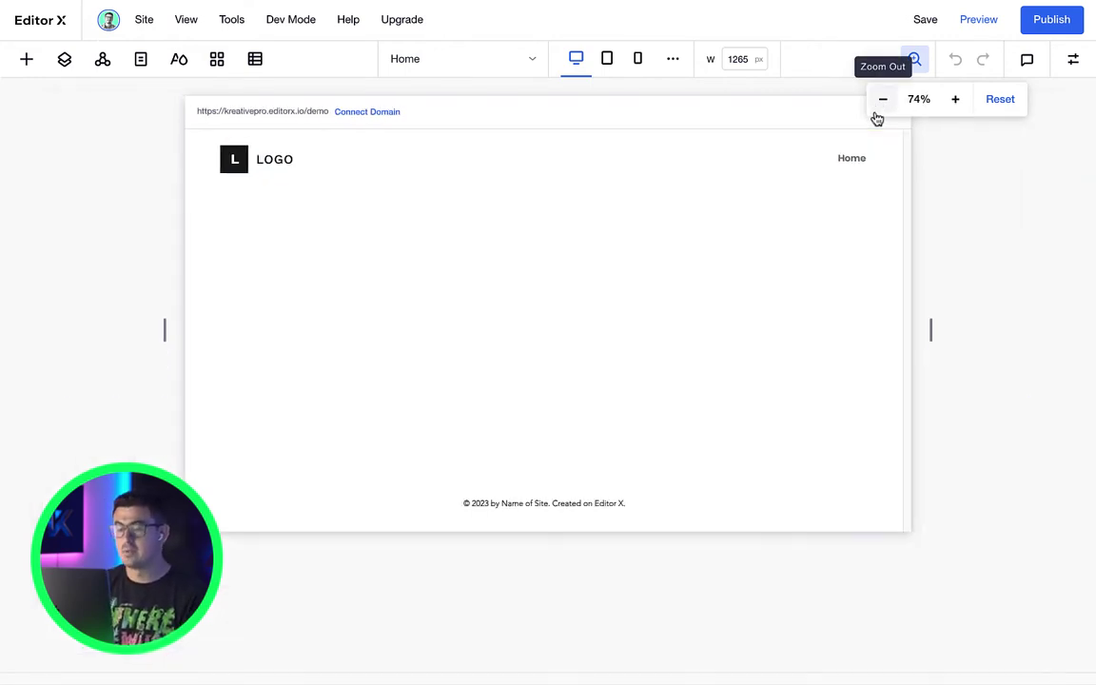
pyautogui.hotkey('ctrl', '+')
pyautogui.hotkey('ctrl', '+')
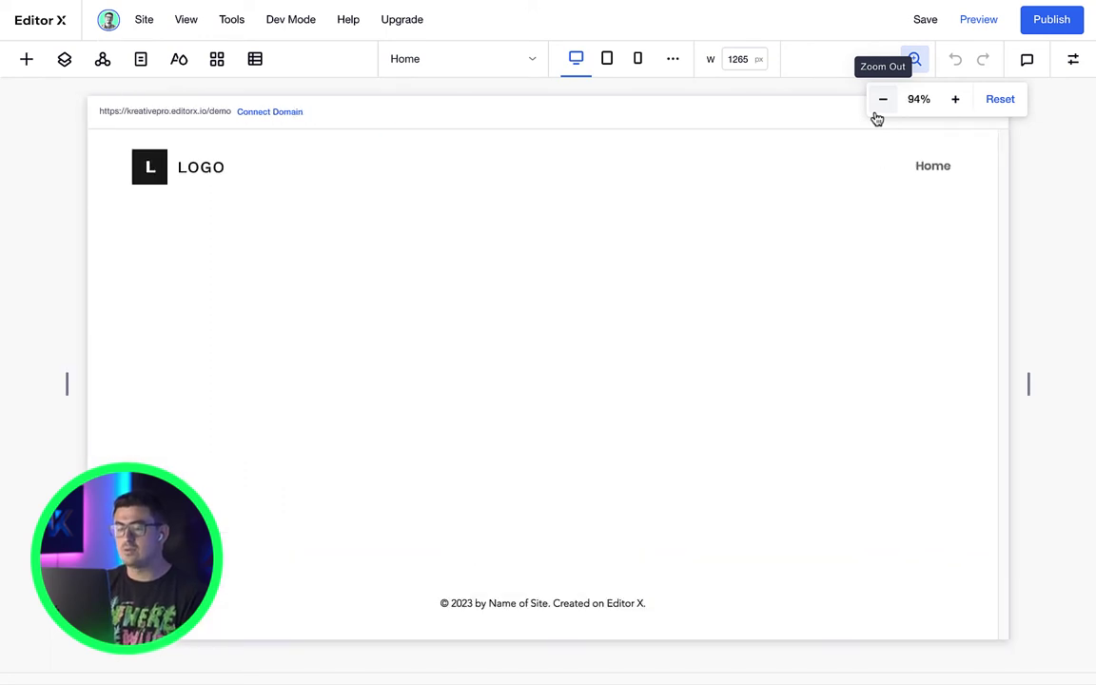
pyautogui.hotkey('ctrl', '+')
# Step: Step the canvas zoom down to 54% with the zoom popup, then back up to 94%
pyautogui.click(877, 118)
pyautogui.click(877, 118)
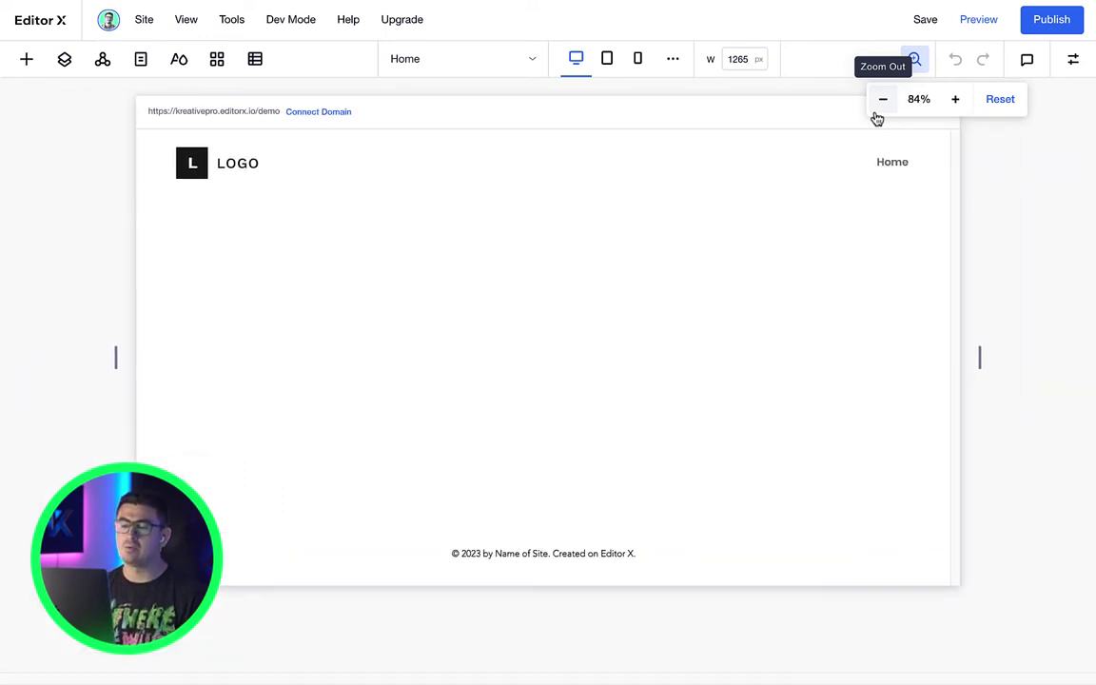
pyautogui.click(877, 118)
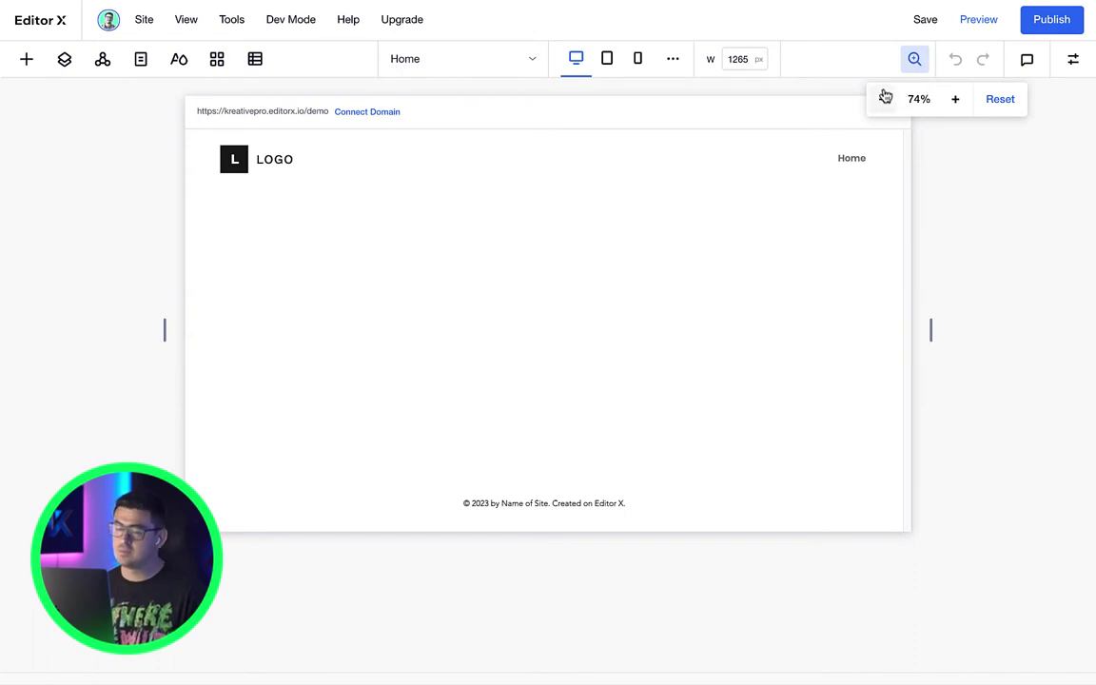
pyautogui.click(885, 99)
pyautogui.click(885, 100)
pyautogui.click(956, 103)
pyautogui.click(955, 102)
pyautogui.click(955, 102)
pyautogui.click(956, 102)
# Step: Reset zoom to 100%, then drag the canvas to tablet, 748 px, and 328 px mobile widths
pyautogui.click(1000, 99)
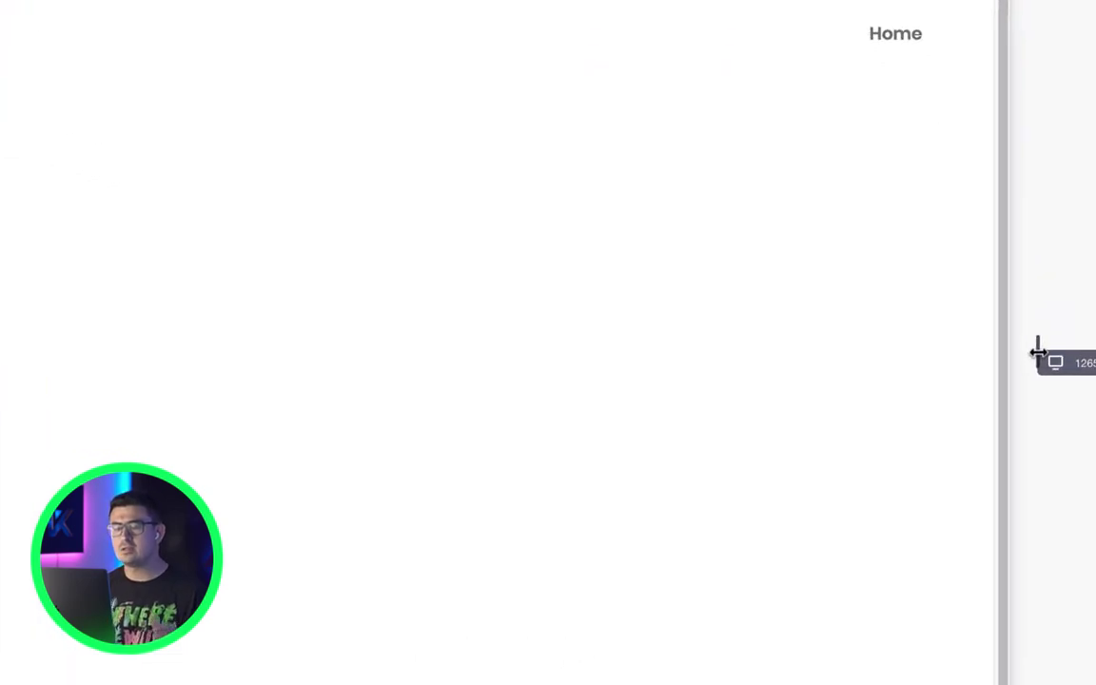
pyautogui.moveTo(1038, 352); pyautogui.dragTo(856, 369)
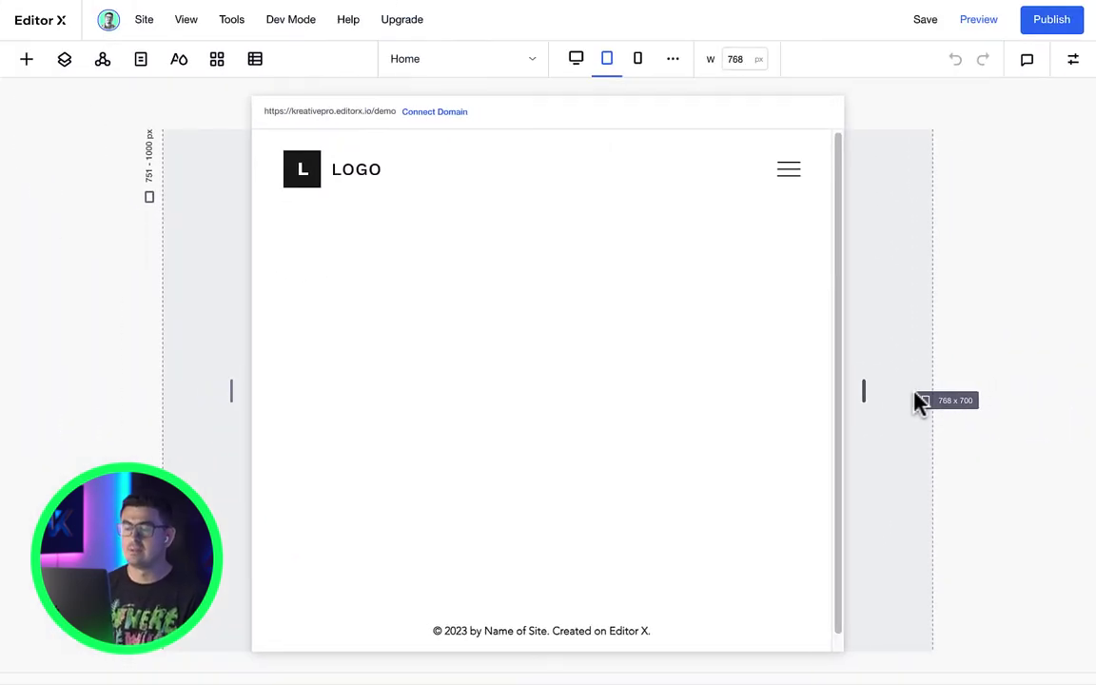
pyautogui.moveTo(919, 401); pyautogui.dragTo(855, 402)
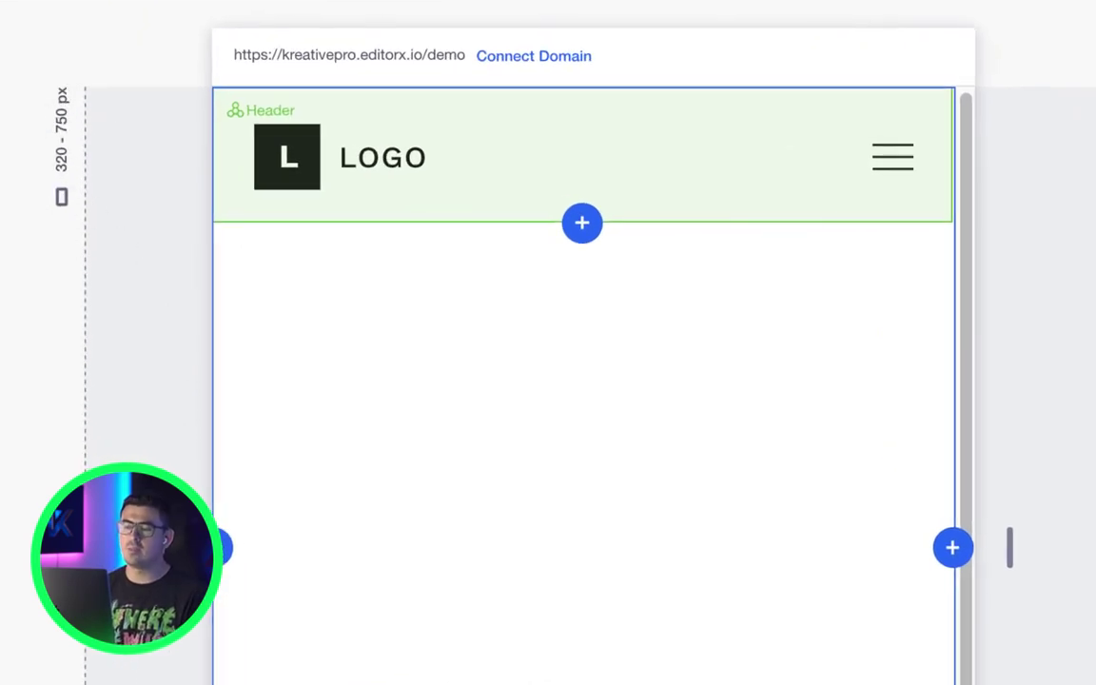
pyautogui.moveTo(310, 391); pyautogui.dragTo(231, 389)
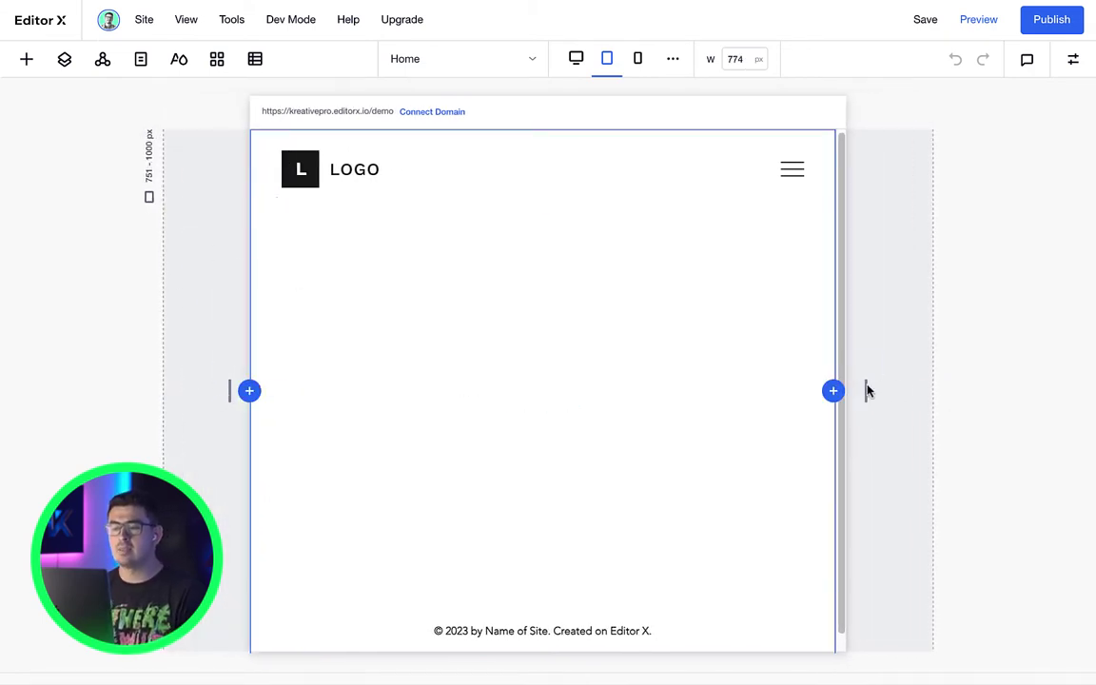
pyautogui.moveTo(863, 387); pyautogui.dragTo(693, 387)
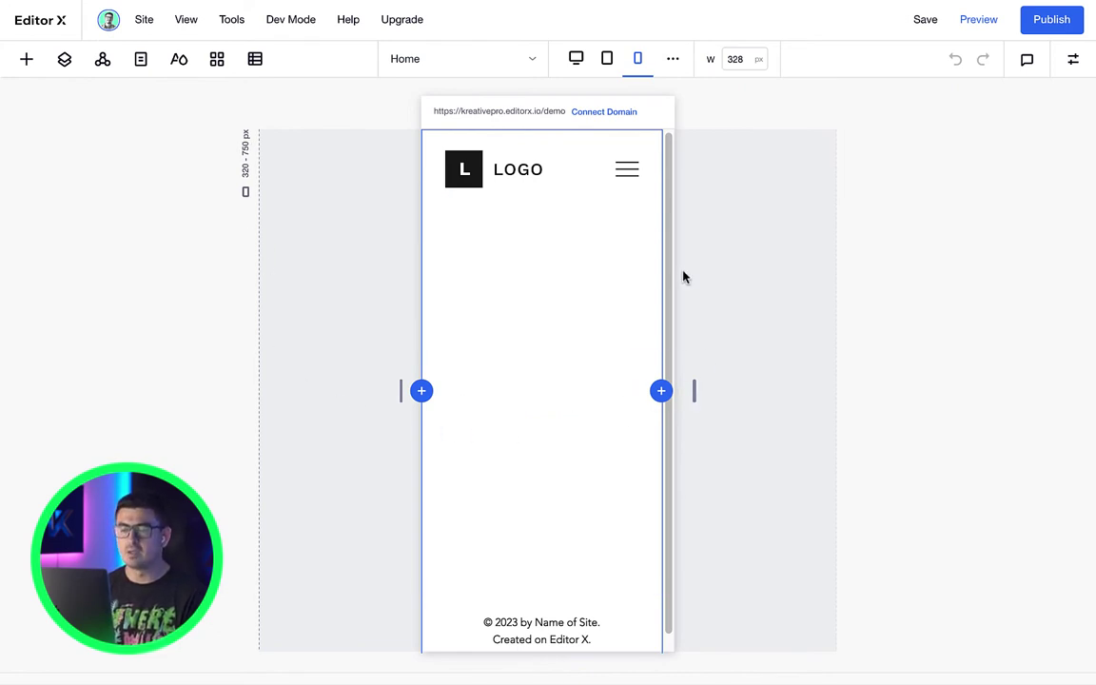
# Step: Return to the desktop layout, browse the Add panel, and select the blank section
pyautogui.click(576, 58)
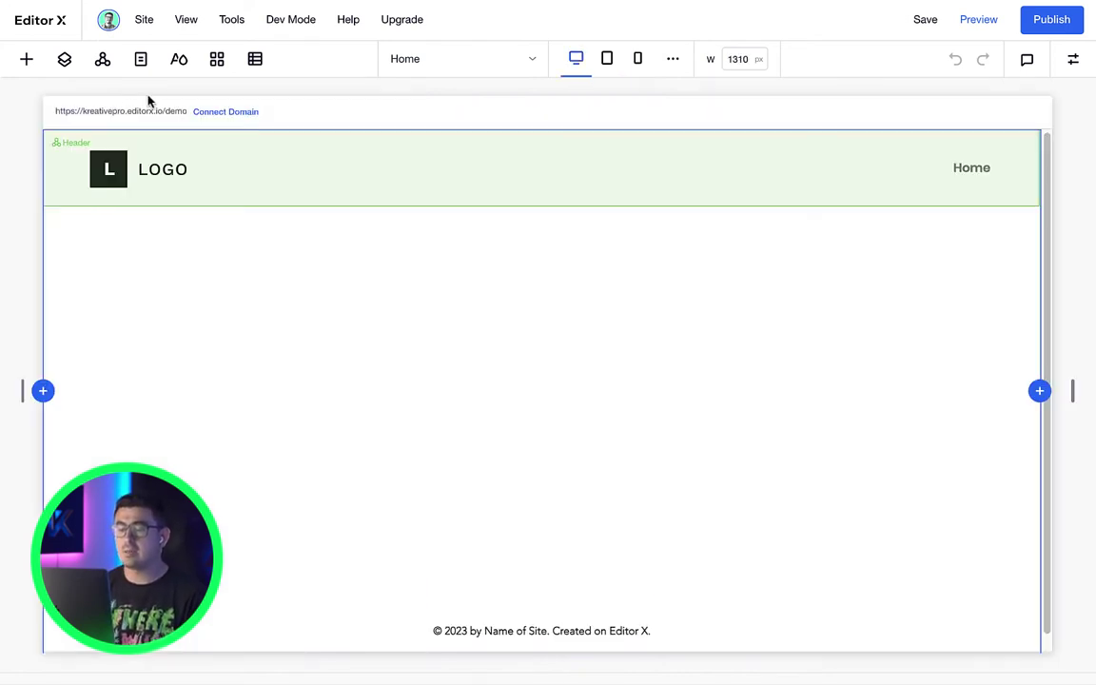
pyautogui.click(27, 61)
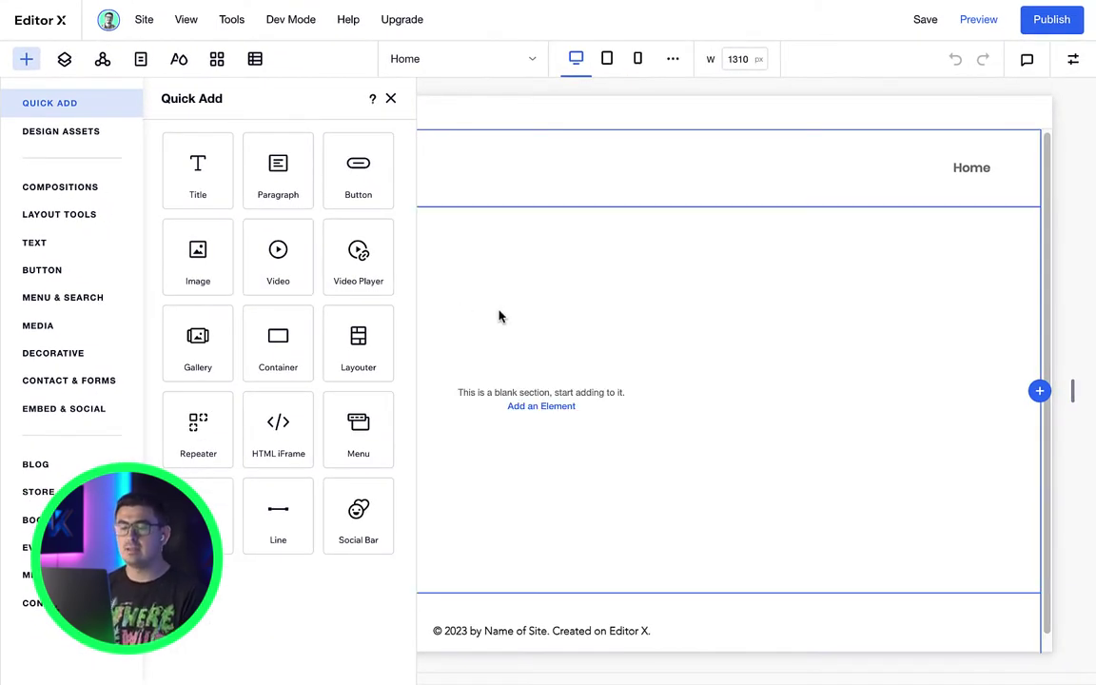
pyautogui.click(501, 343)
pyautogui.click(390, 99)
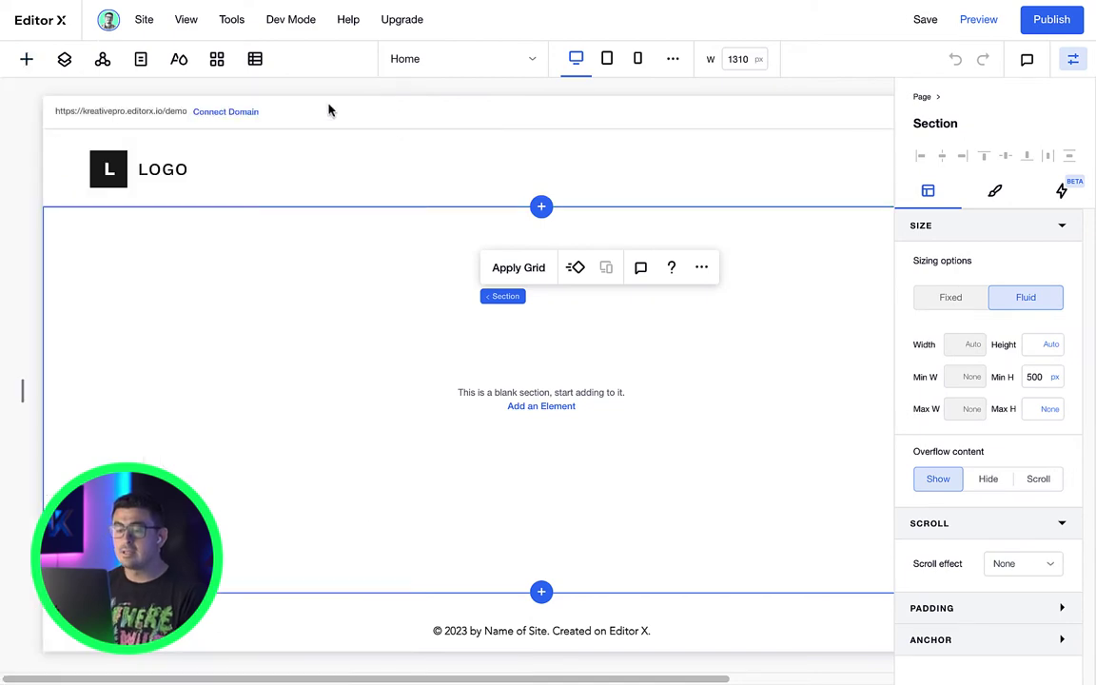
# Step: Try Quick Add > Title from the section's right-click menu, then show the Add panel
pyautogui.rightClick(377, 339)
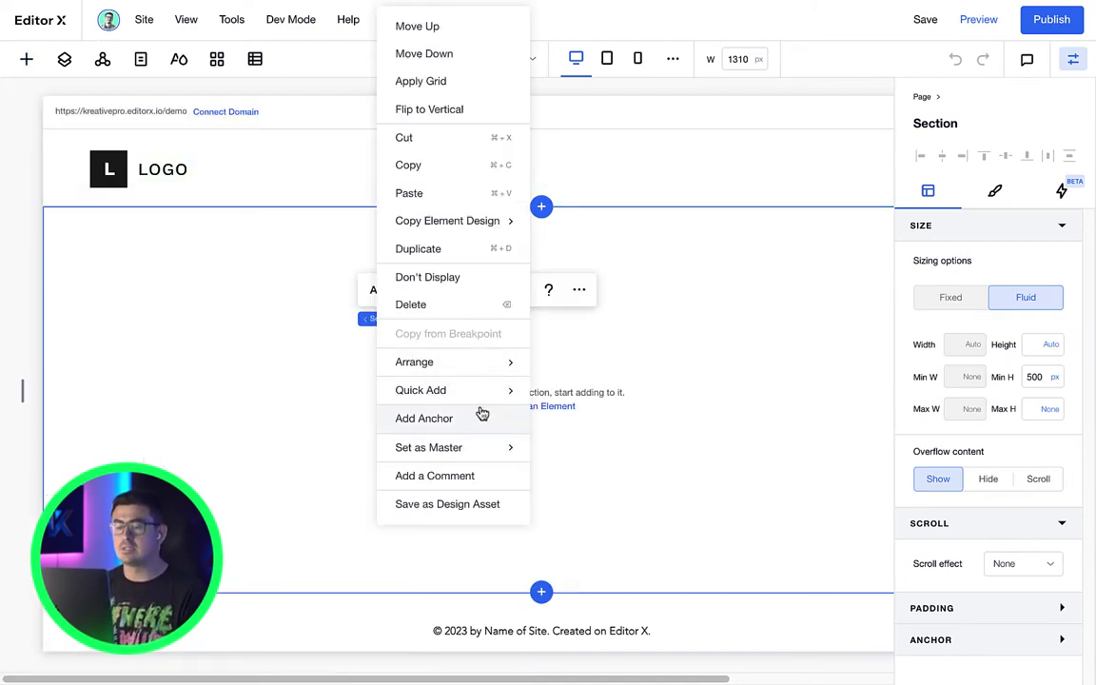
pyautogui.moveTo(505, 390)
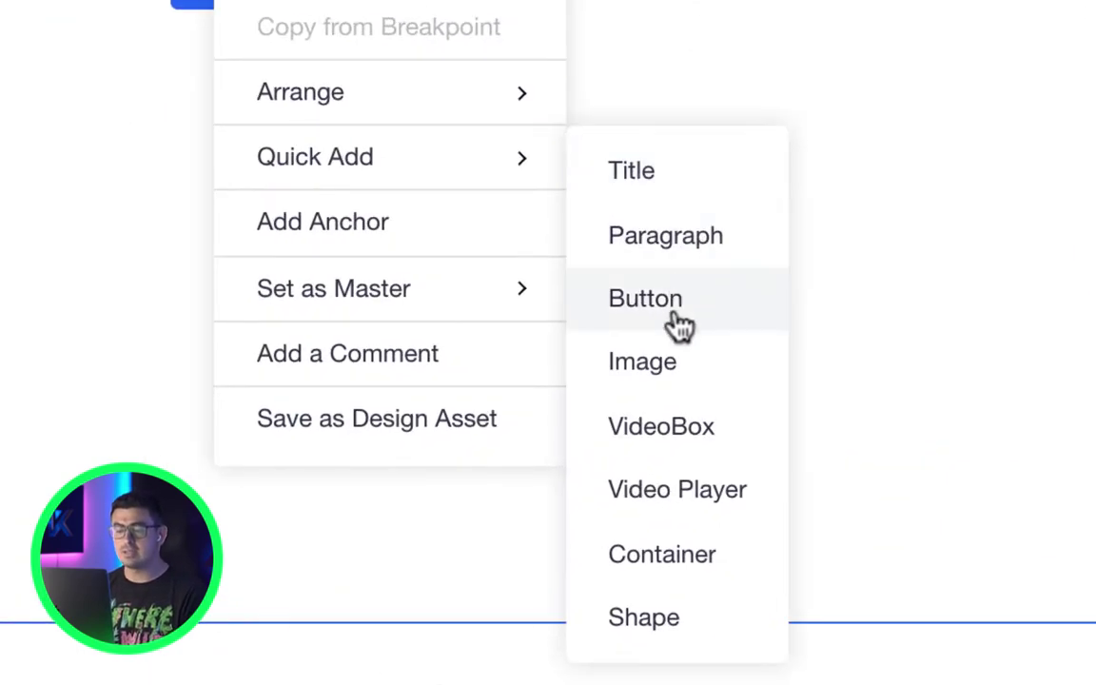
pyautogui.click(651, 176)
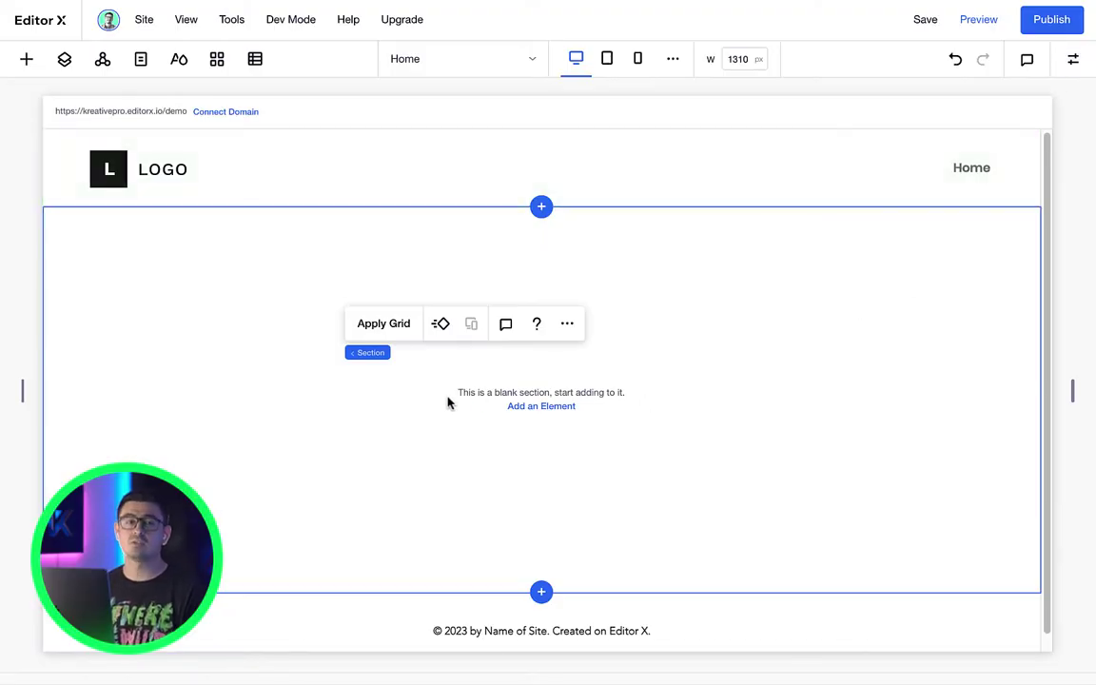
pyautogui.click(25, 58)
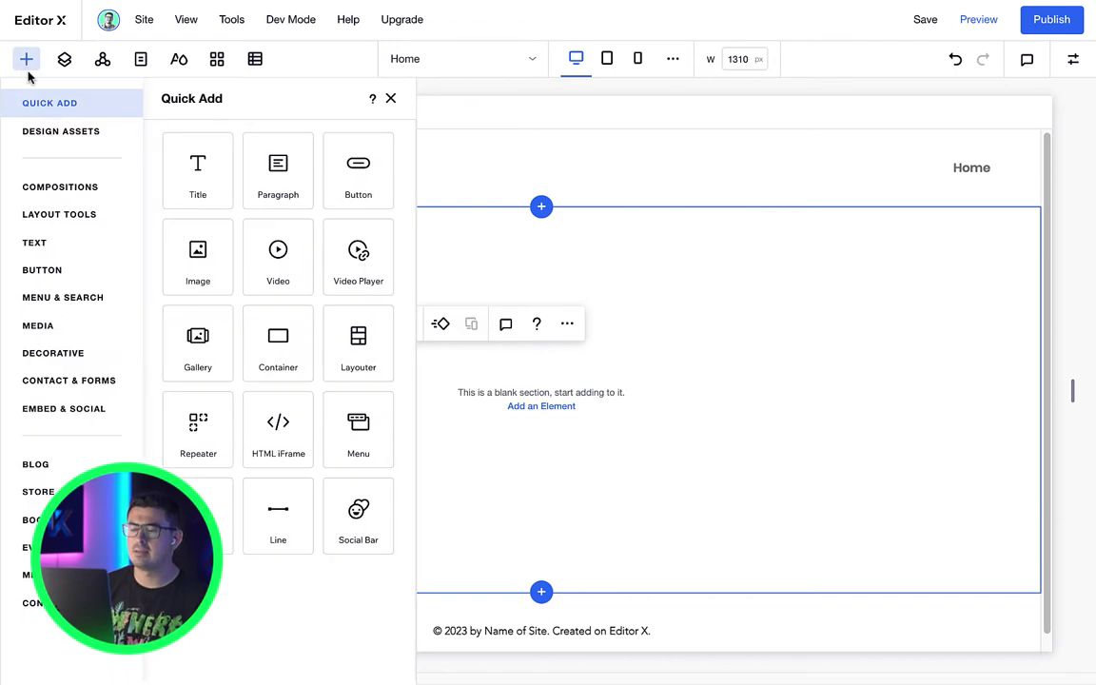
# Step: Drag the About composition "The Way We Are" onto the blank section
pyautogui.click(43, 189)
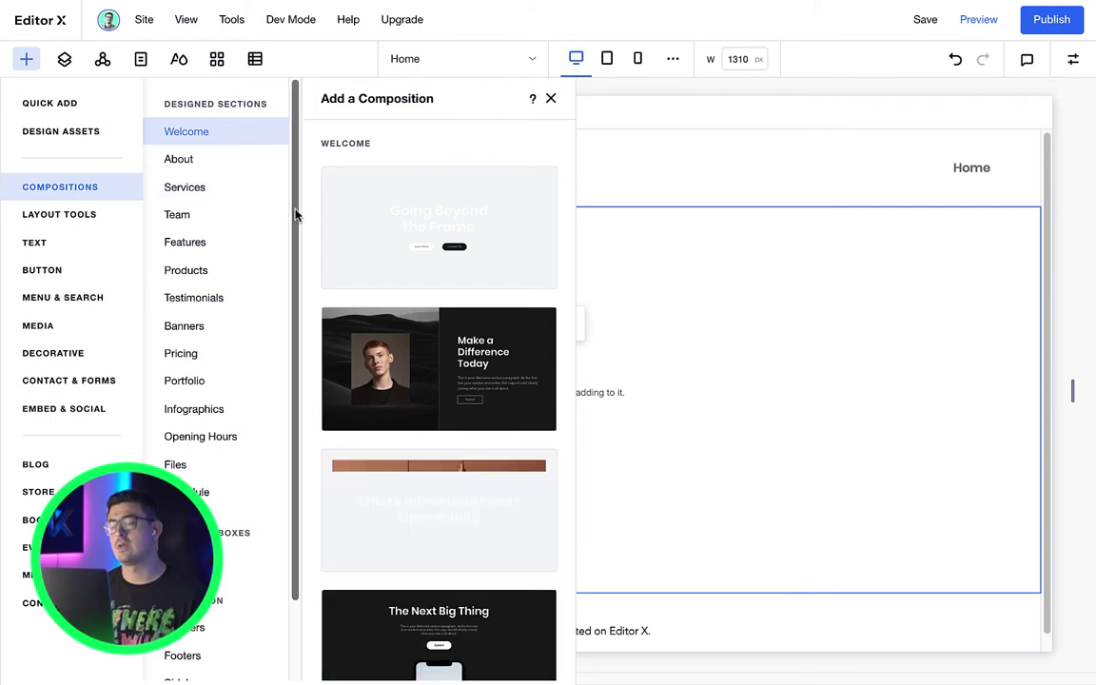
pyautogui.click(222, 168)
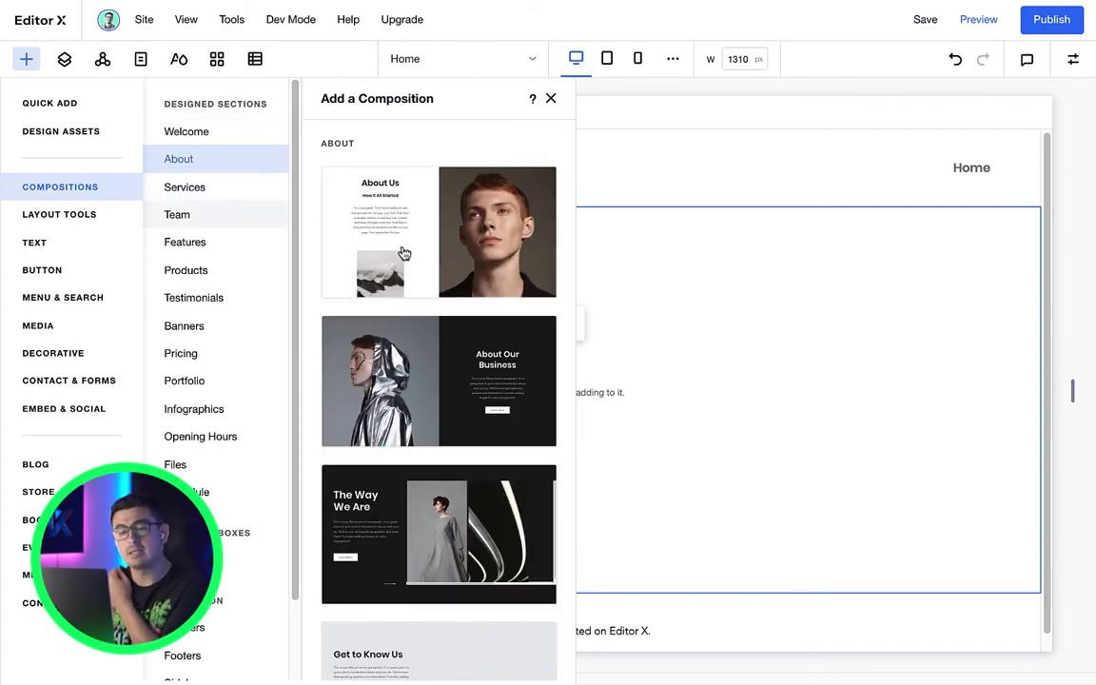
pyautogui.scroll(-2, 429, 276)
pyautogui.scroll(-5, 429, 279)
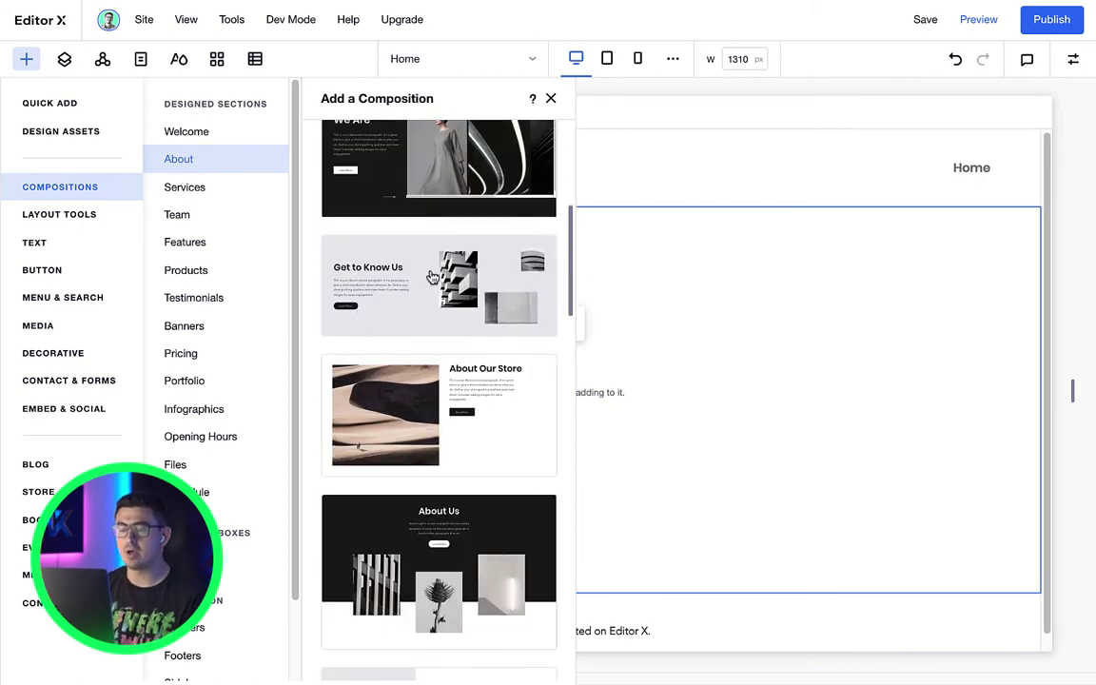
pyautogui.scroll(2, 398, 271)
pyautogui.moveTo(395, 270); pyautogui.dragTo(440, 291)
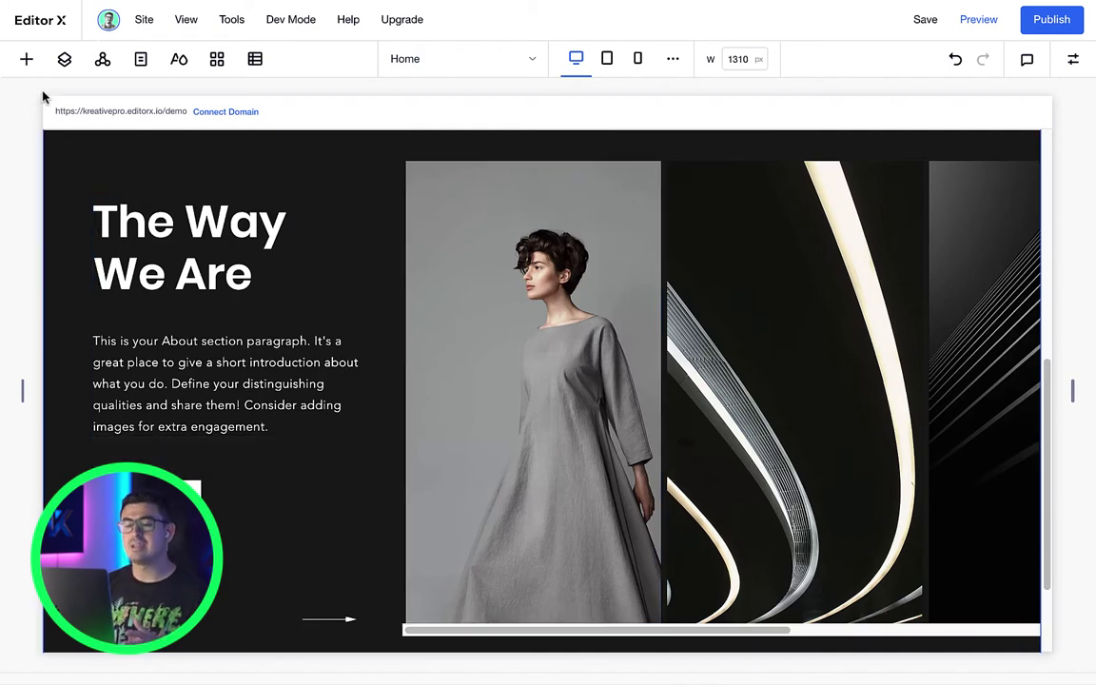
# Step: Browse the Products and Testimonials compositions, then close the library
pyautogui.click(26, 61)
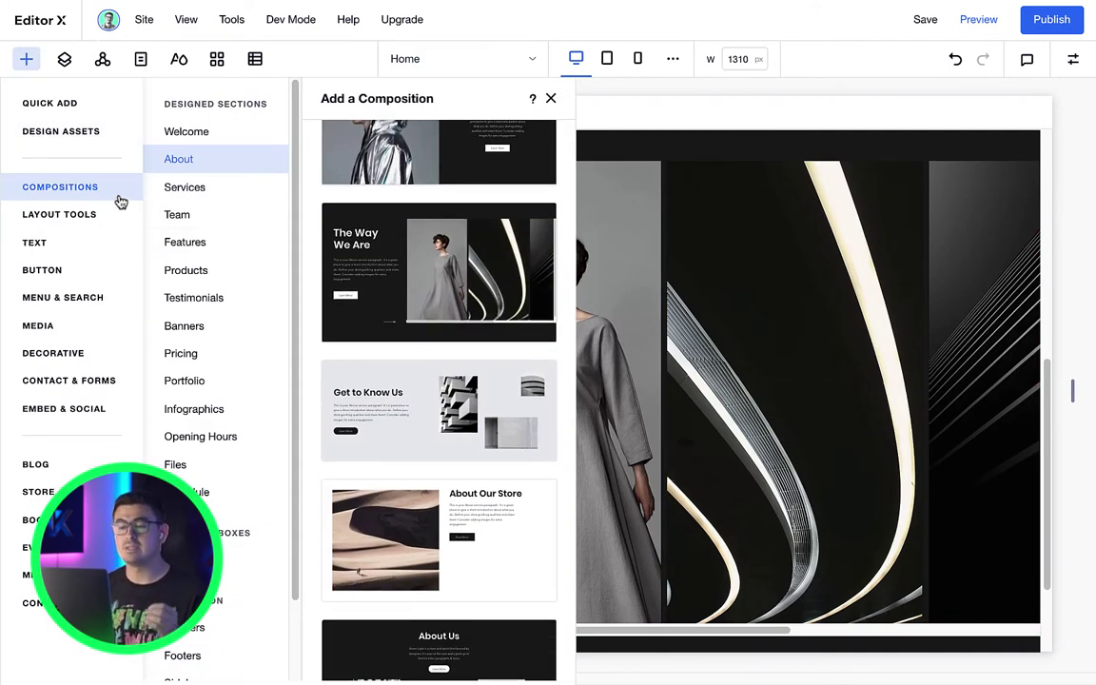
pyautogui.scroll(-1, 195, 245)
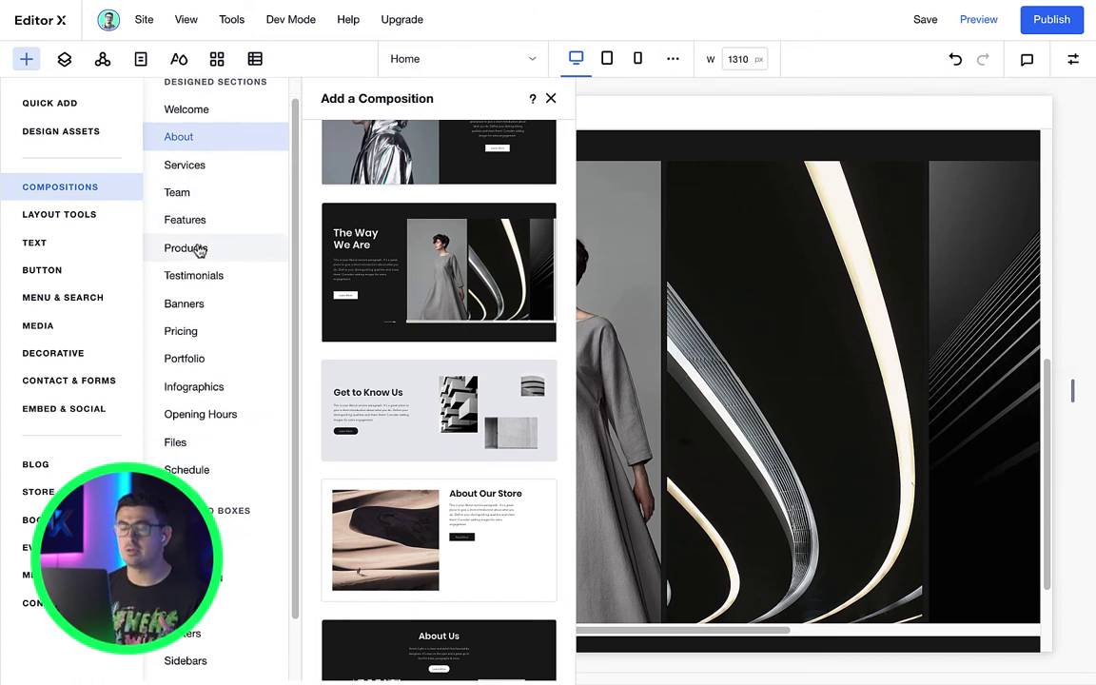
pyautogui.click(201, 247)
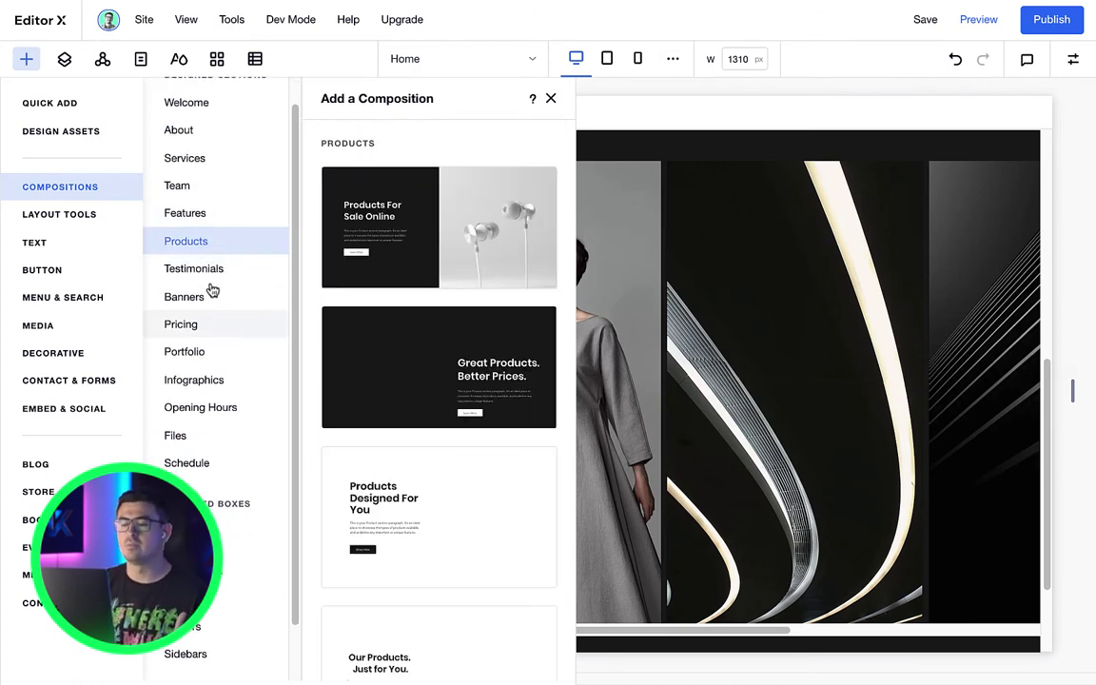
pyautogui.click(212, 278)
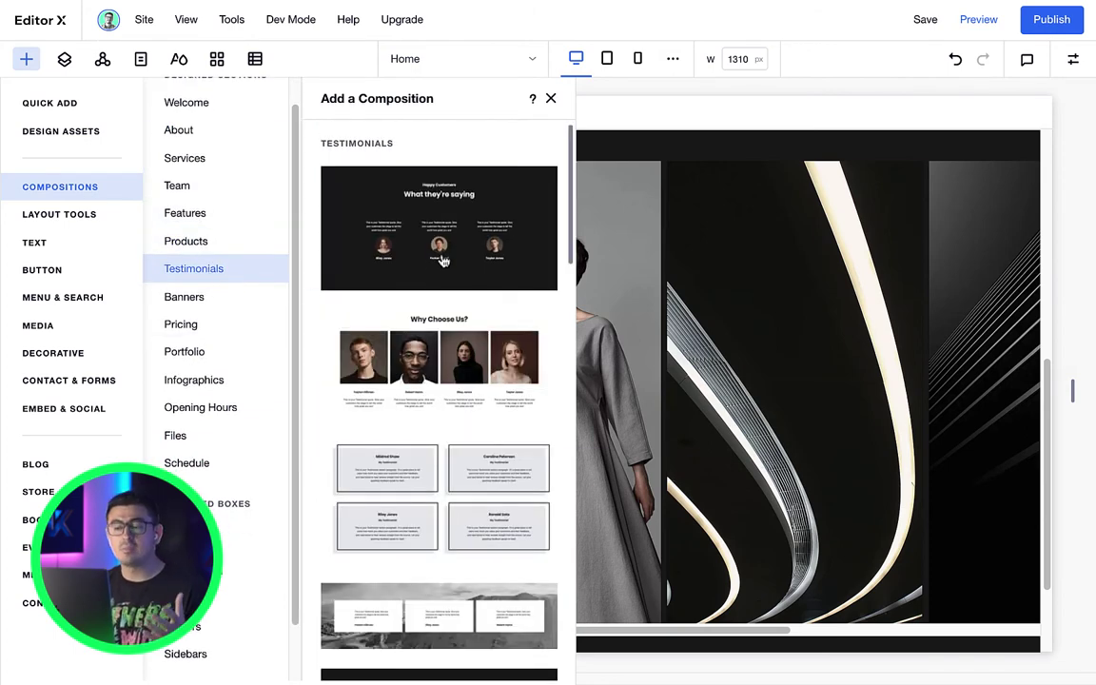
pyautogui.press('Escape')
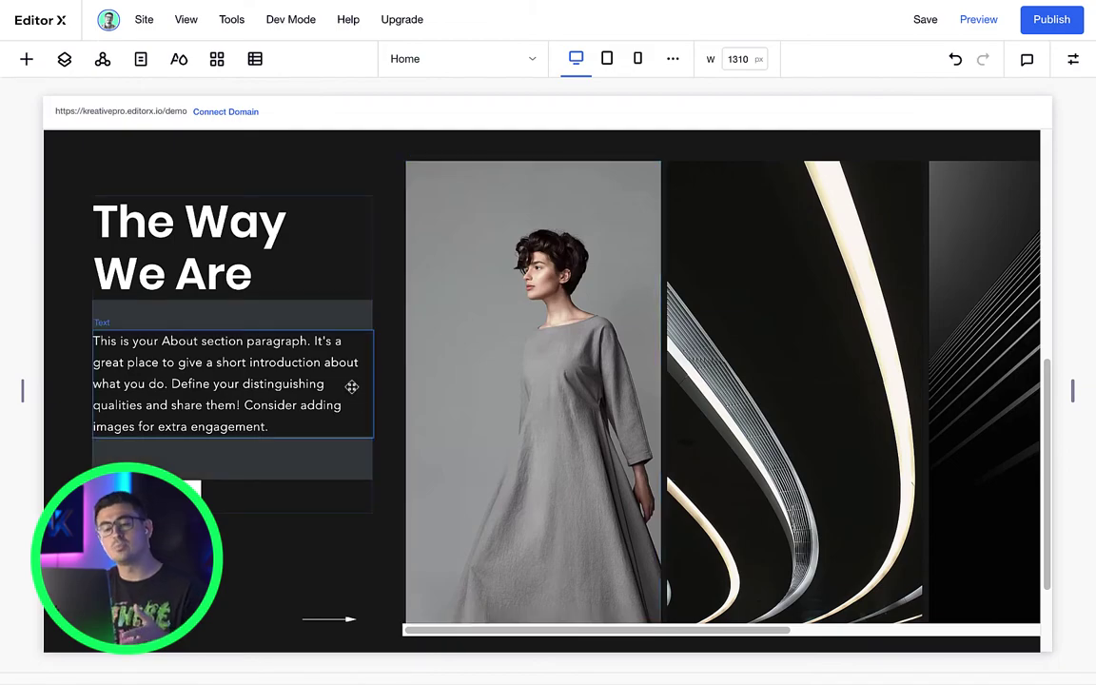
# Step: Review the site's Colors and Typography themes, then select the model photo in the repeater
pyautogui.scroll(-5, 352, 388)
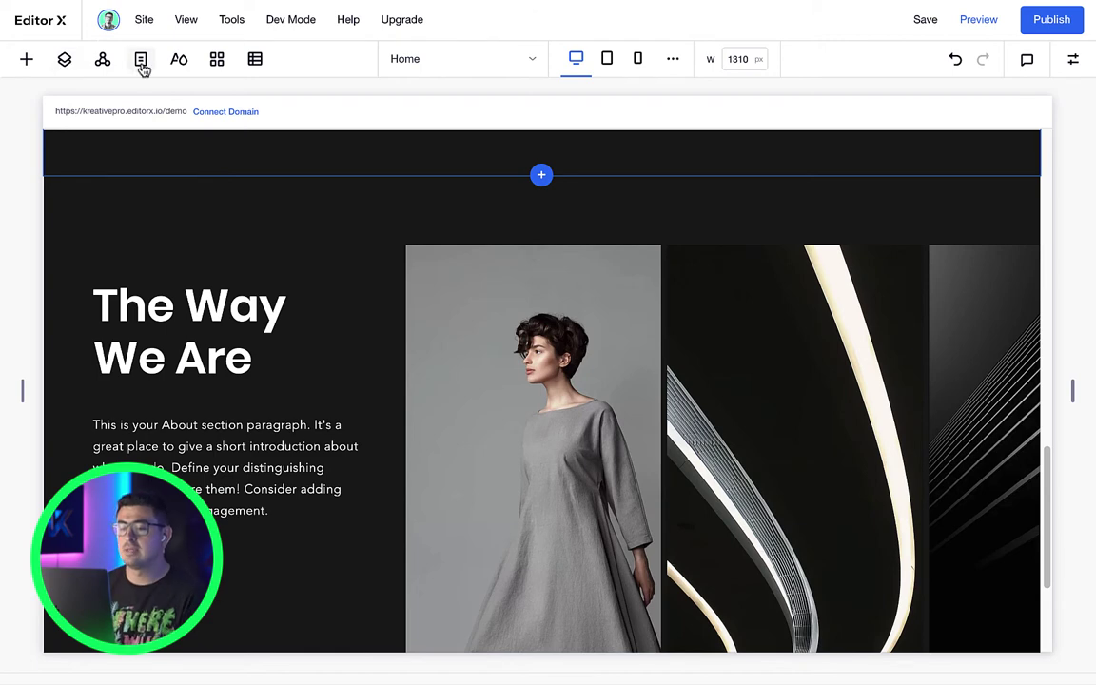
pyautogui.click(179, 64)
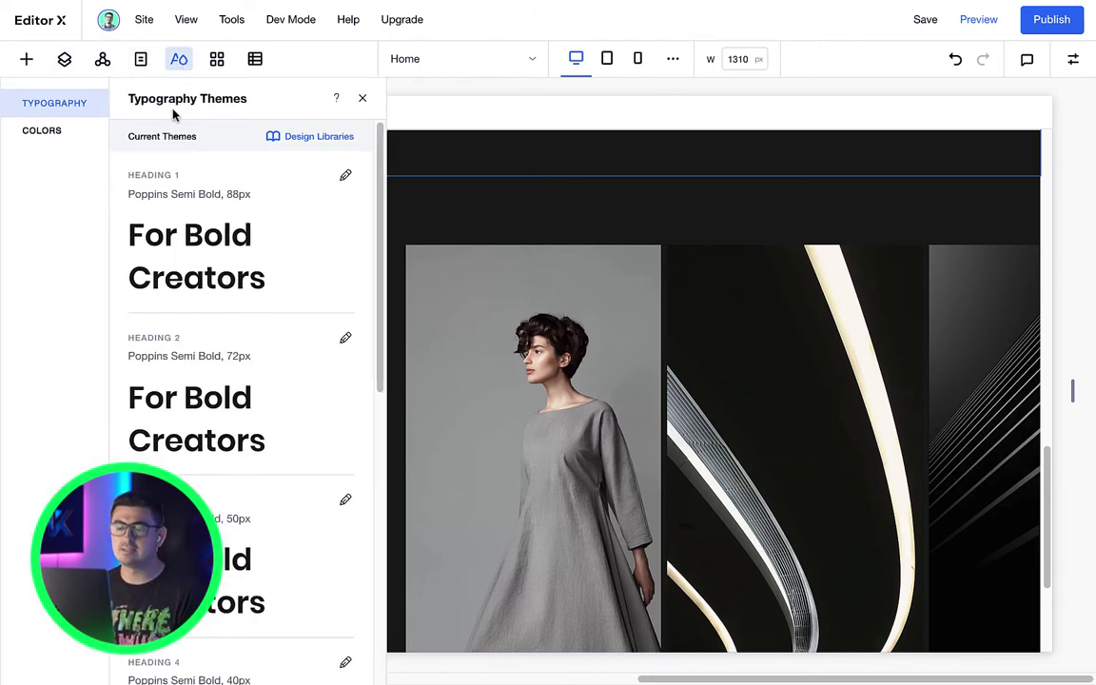
pyautogui.click(63, 132)
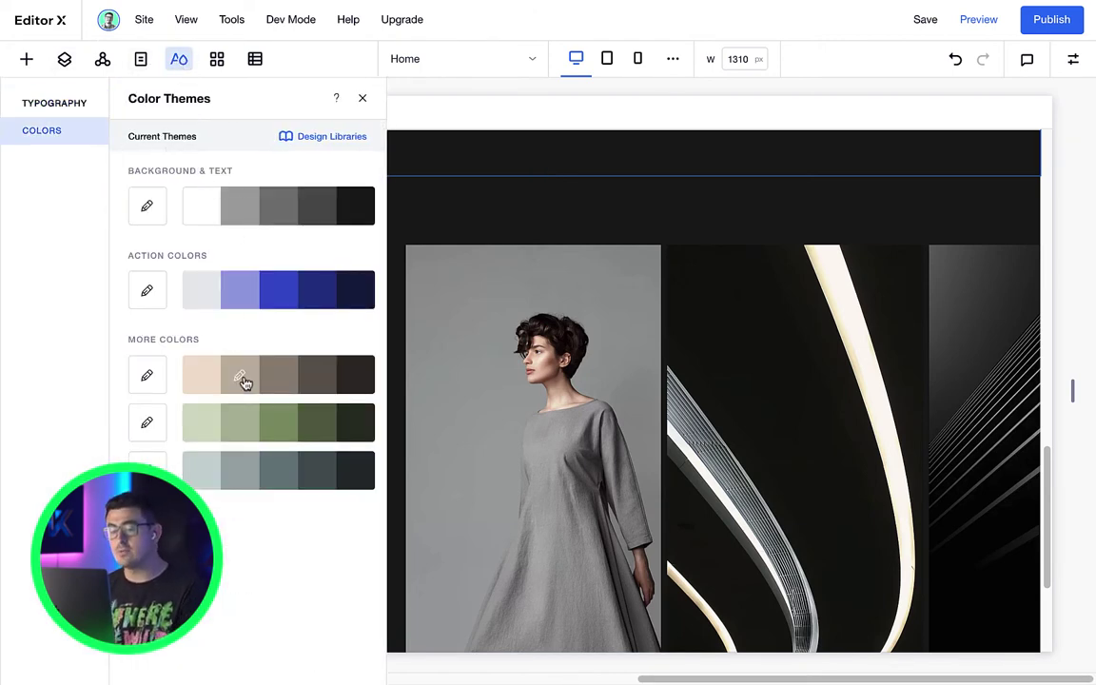
pyautogui.click(48, 104)
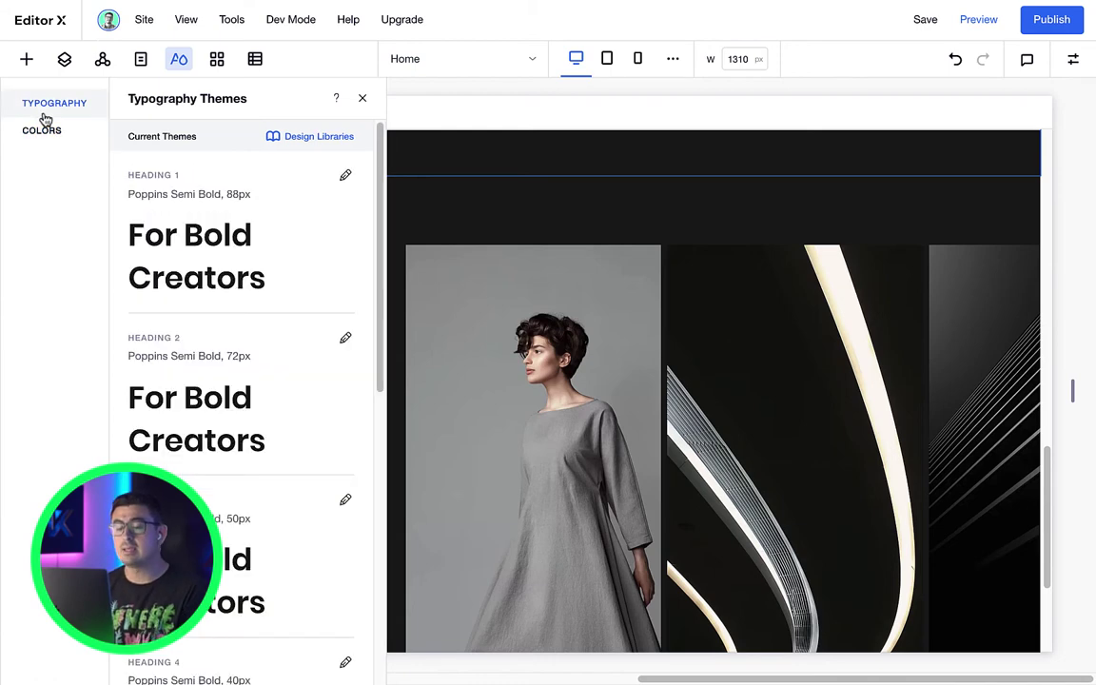
pyautogui.click(438, 279)
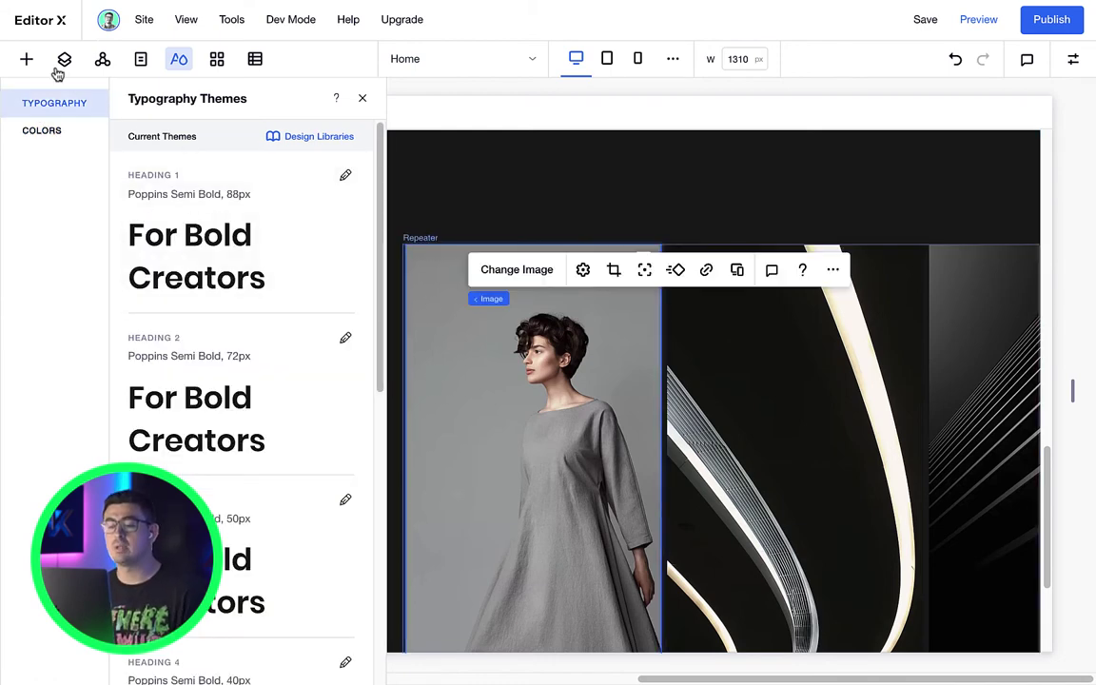
# Step: Browse the Layout Tools containers, Layouters and ready-made Repeaters in the Add panel
pyautogui.click(26, 60)
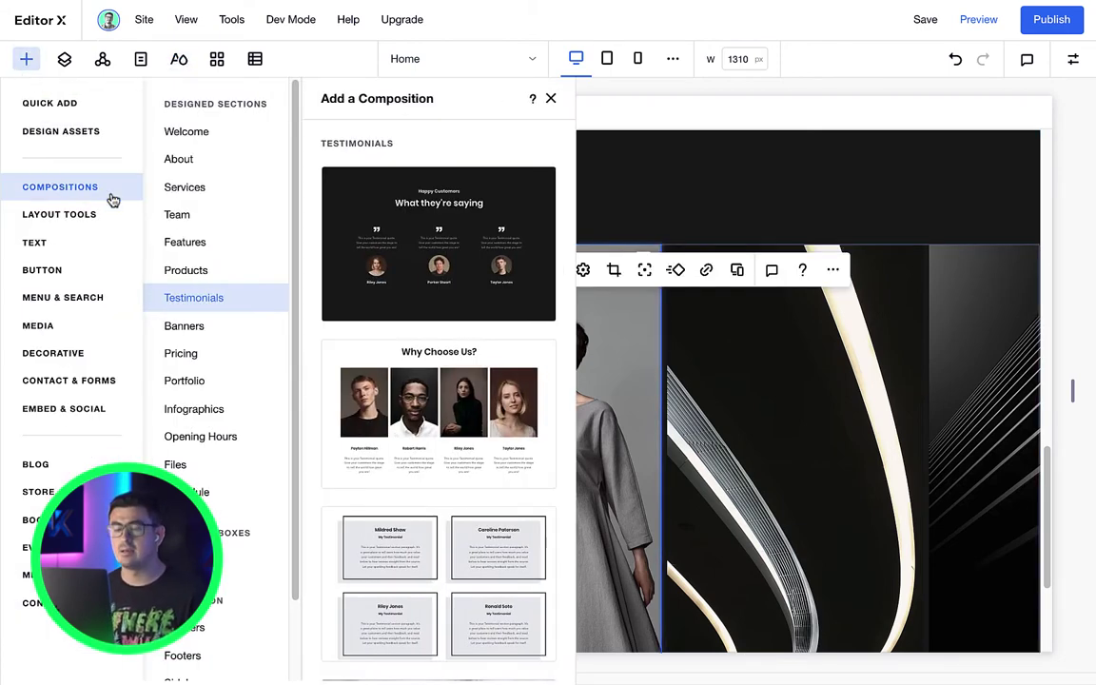
pyautogui.scroll(-2, 221, 373)
pyautogui.click(59, 214)
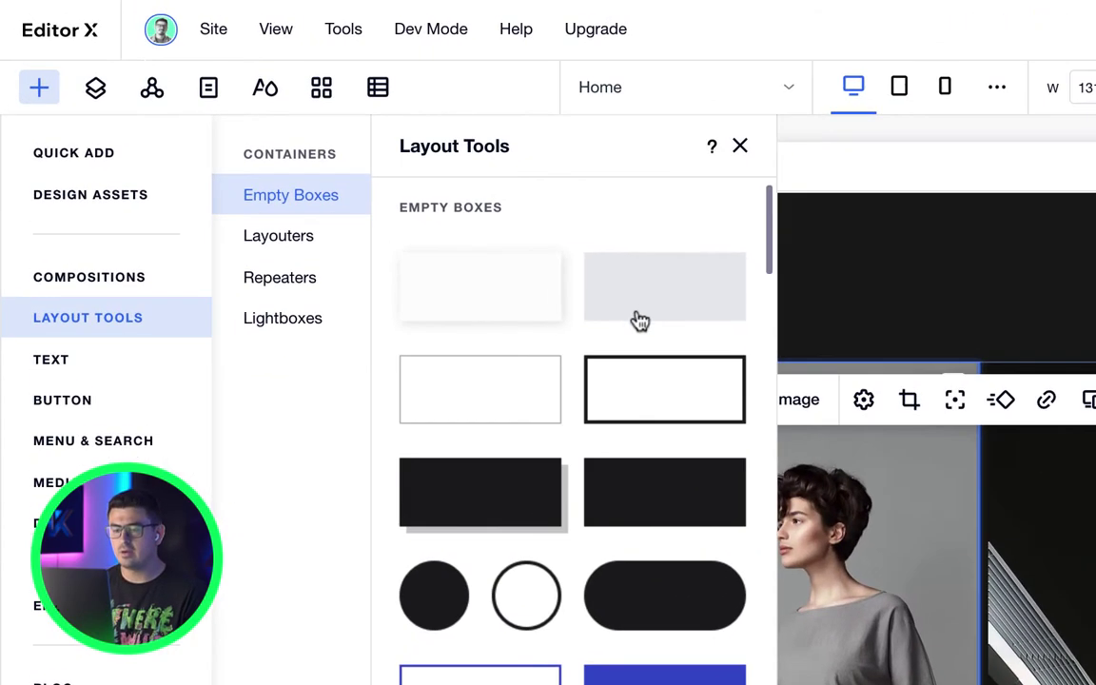
pyautogui.scroll(-1, 544, 276)
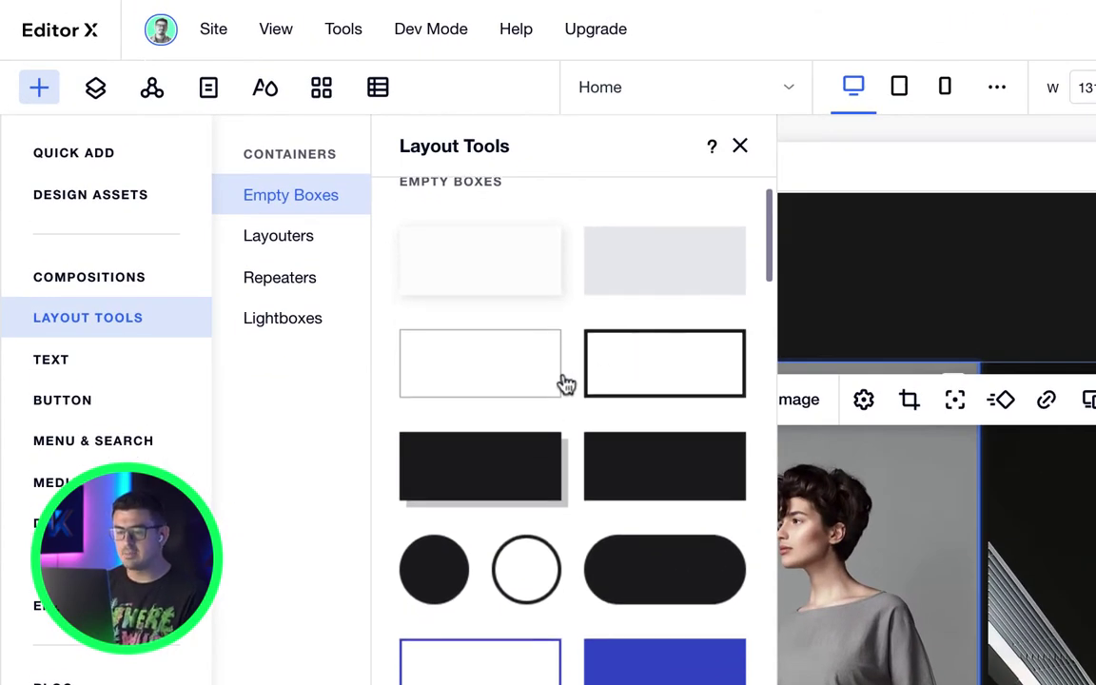
pyautogui.click(278, 236)
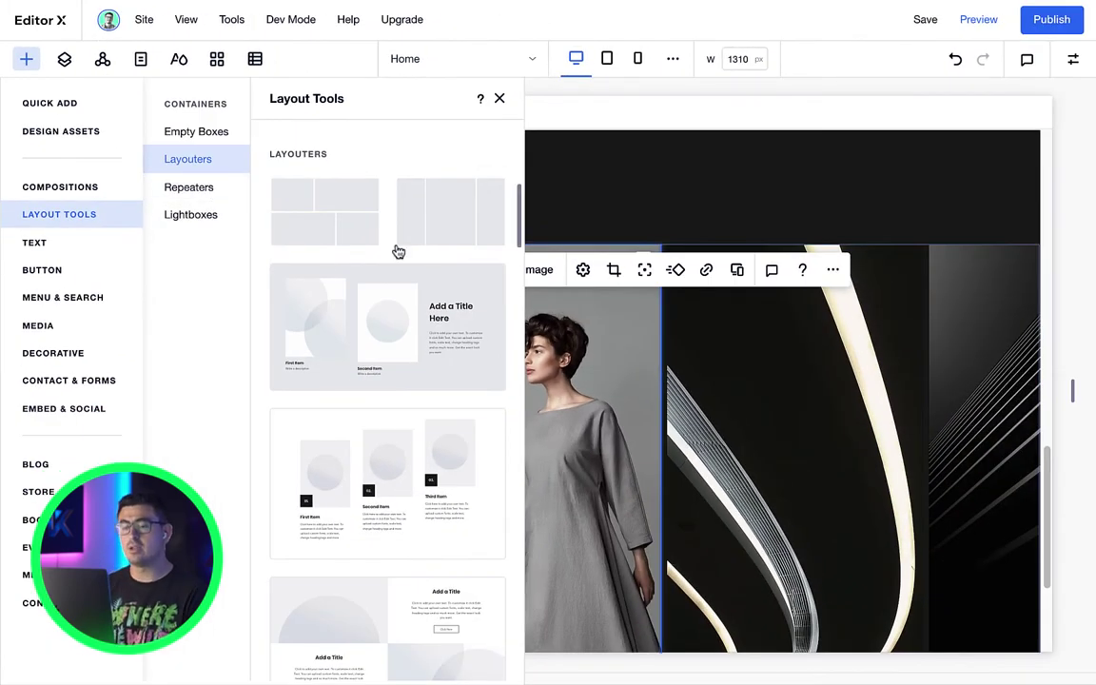
pyautogui.moveTo(520, 226); pyautogui.dragTo(508, 288)
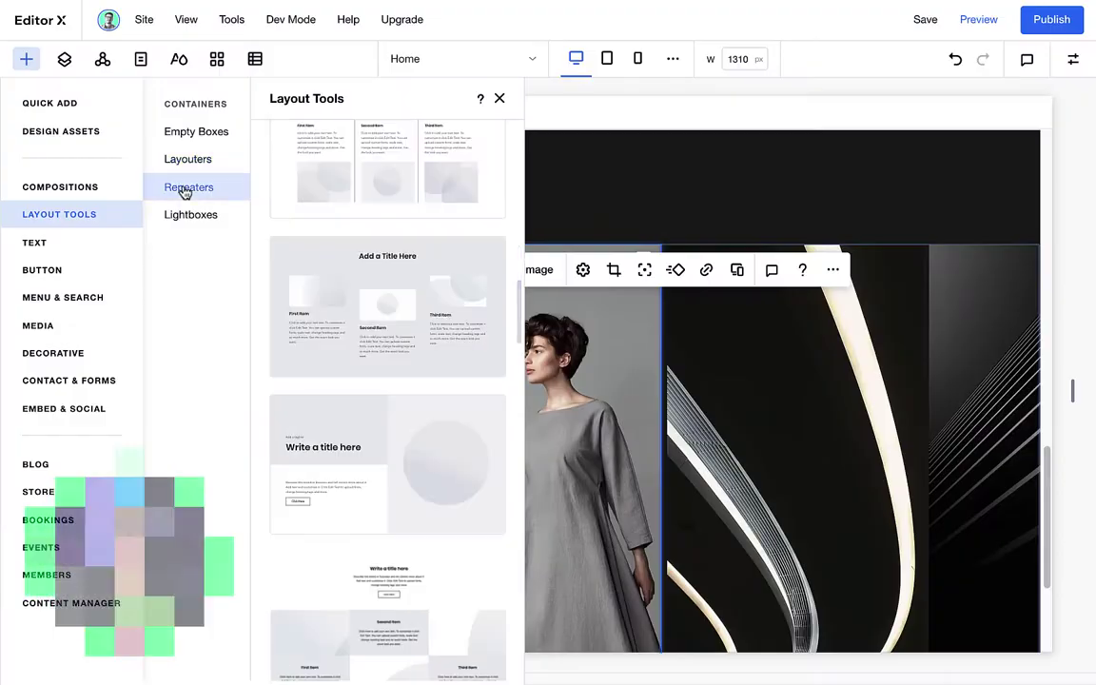
pyautogui.click(181, 185)
pyautogui.scroll(1, 266, 242)
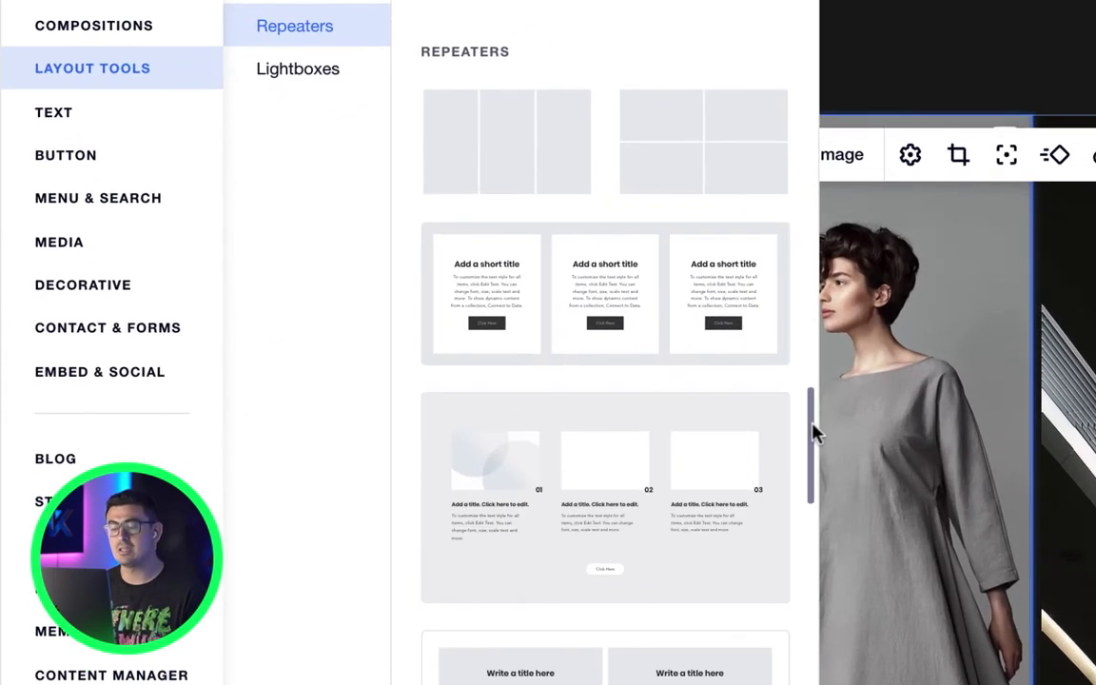
pyautogui.scroll(-3, 814, 435)
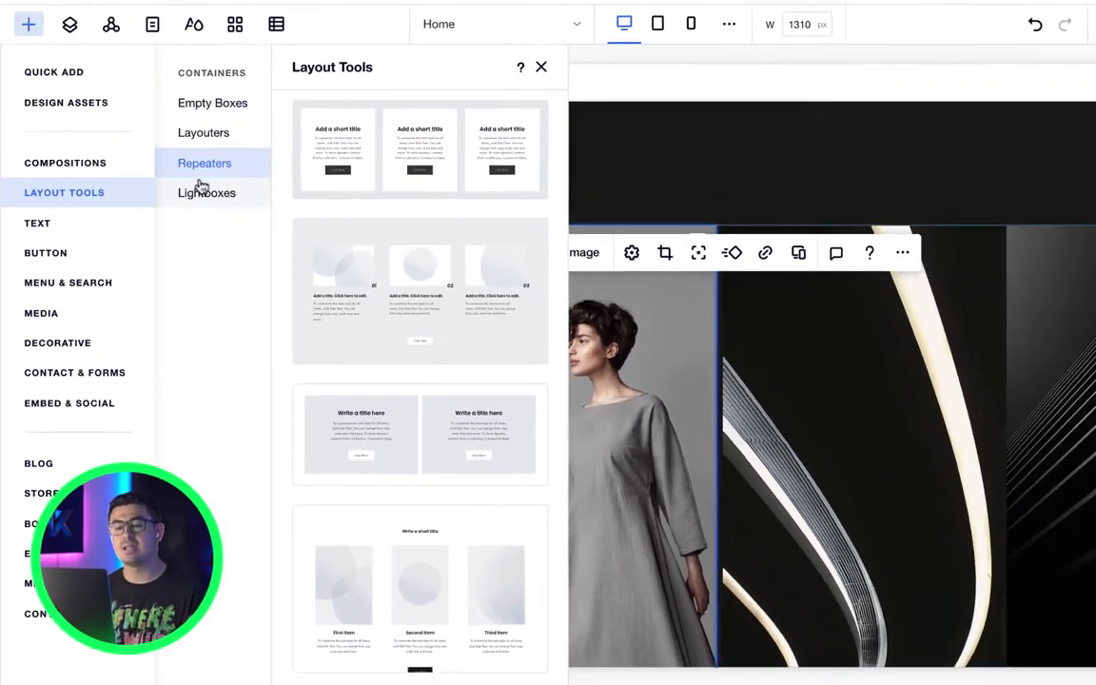
# Step: Add the blue "50% Off" Season Sale lightbox from the Lightboxes designs
pyautogui.click(297, 72)
pyautogui.scroll(-4, 265, 232)
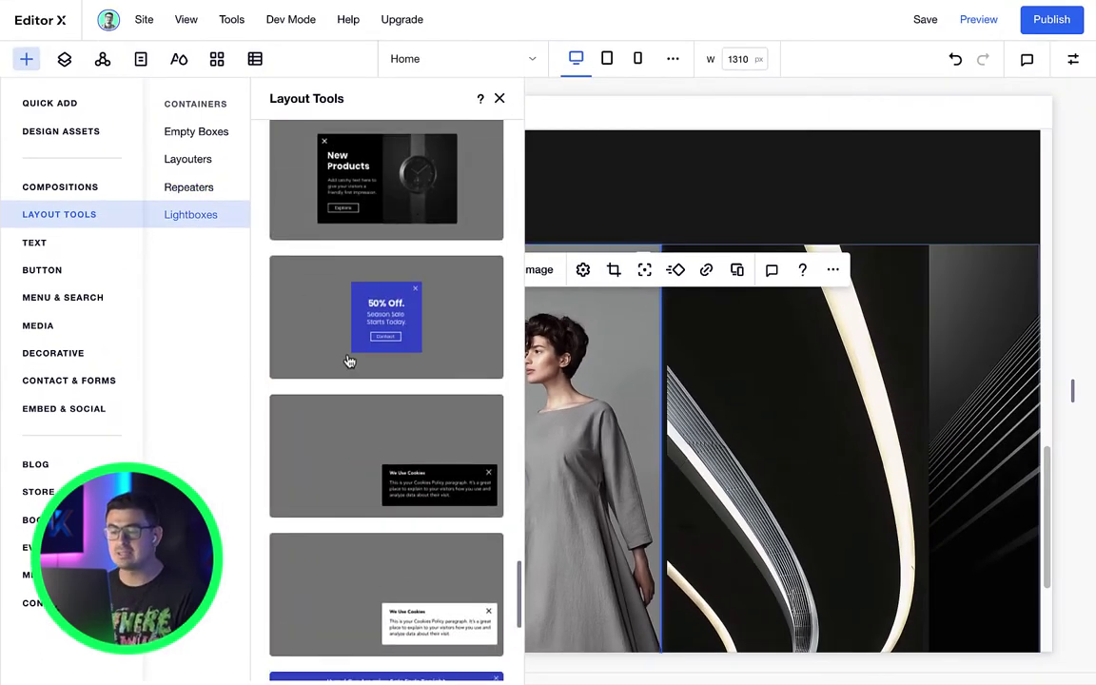
pyautogui.scroll(1, 358, 259)
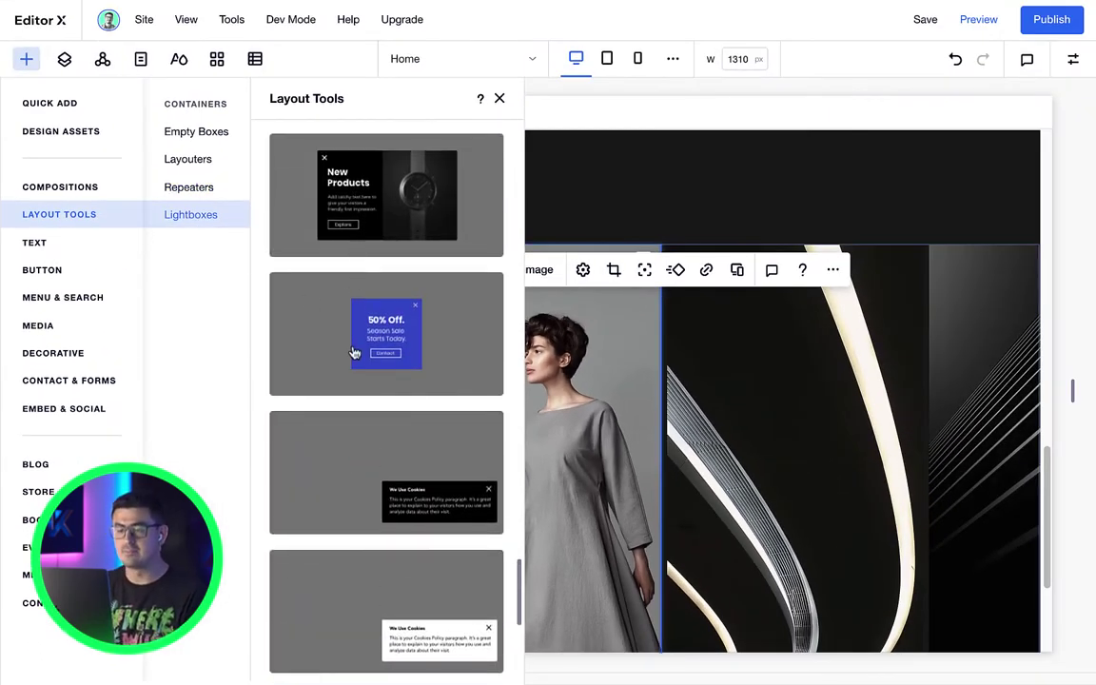
pyautogui.scroll(-2, 354, 353)
pyautogui.scroll(2, 360, 367)
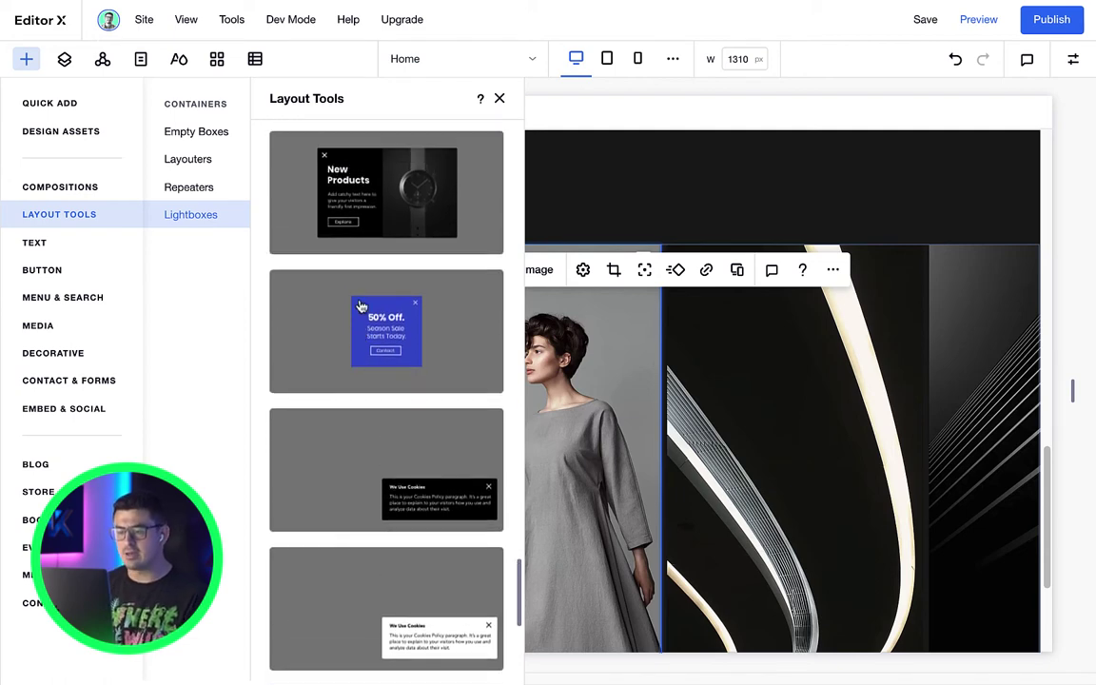
pyautogui.click(369, 344)
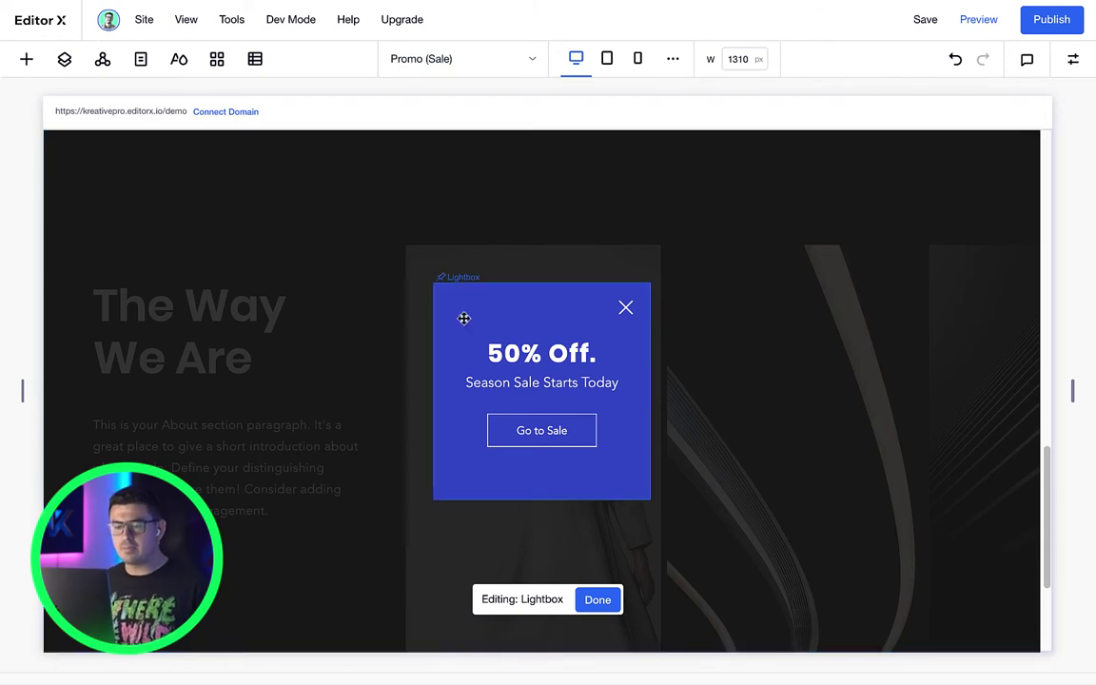
# Step: Show the Site Pages panel listing Home under Main Pages and Promo (Sale) under Lightboxes
pyautogui.click(138, 60)
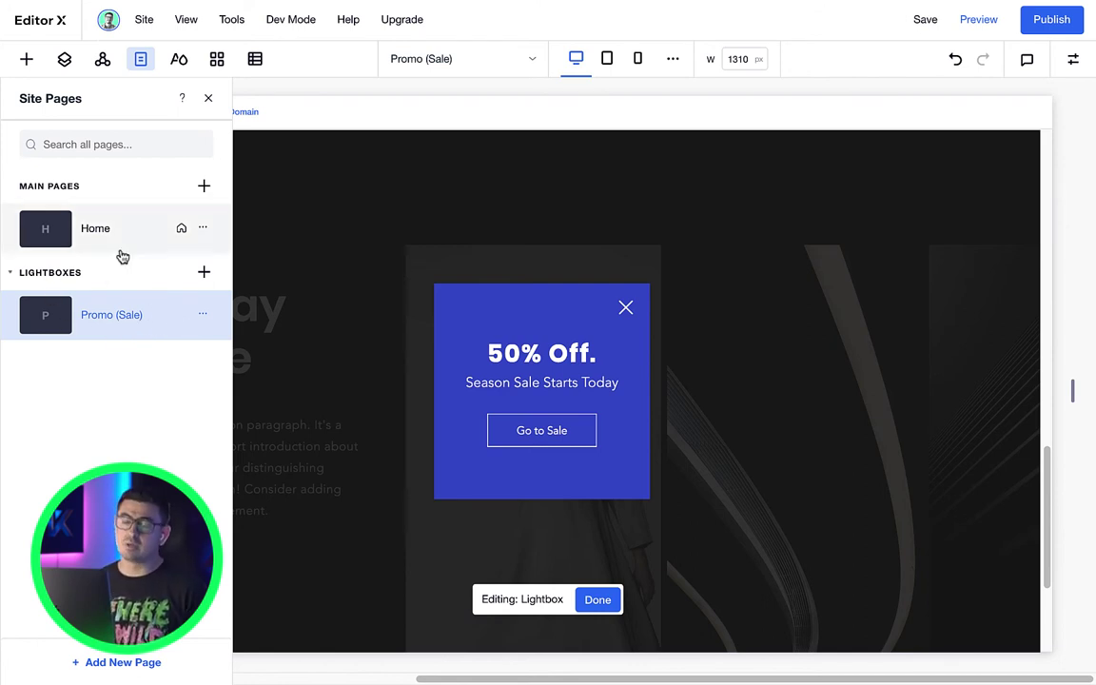
pyautogui.click(143, 61)
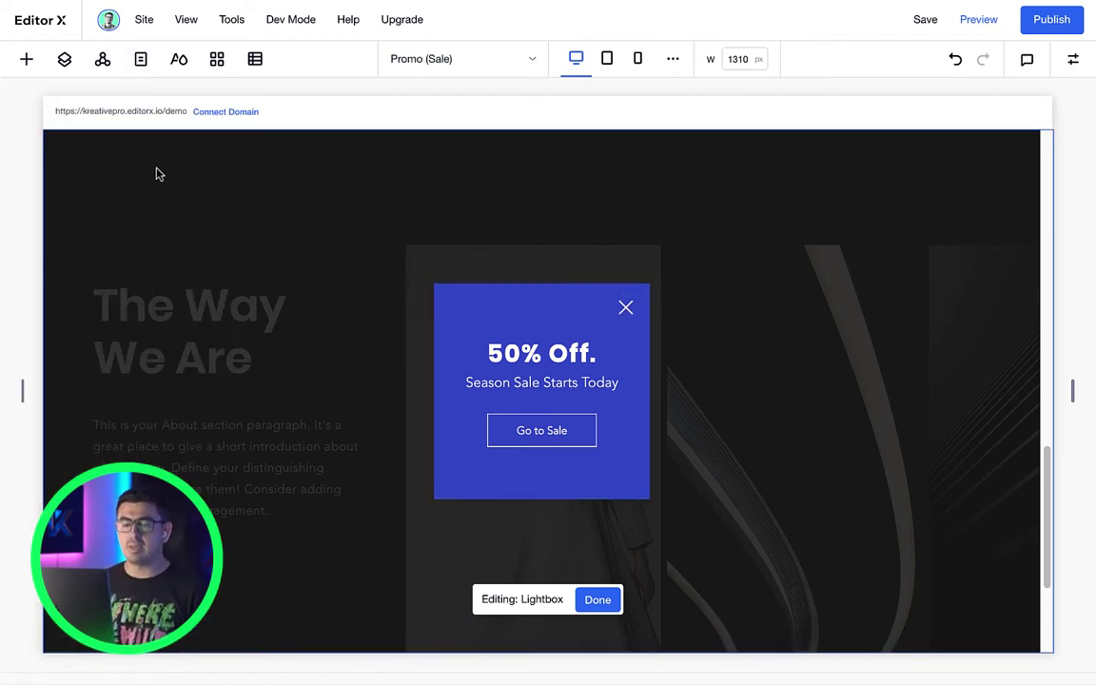
pyautogui.click(141, 59)
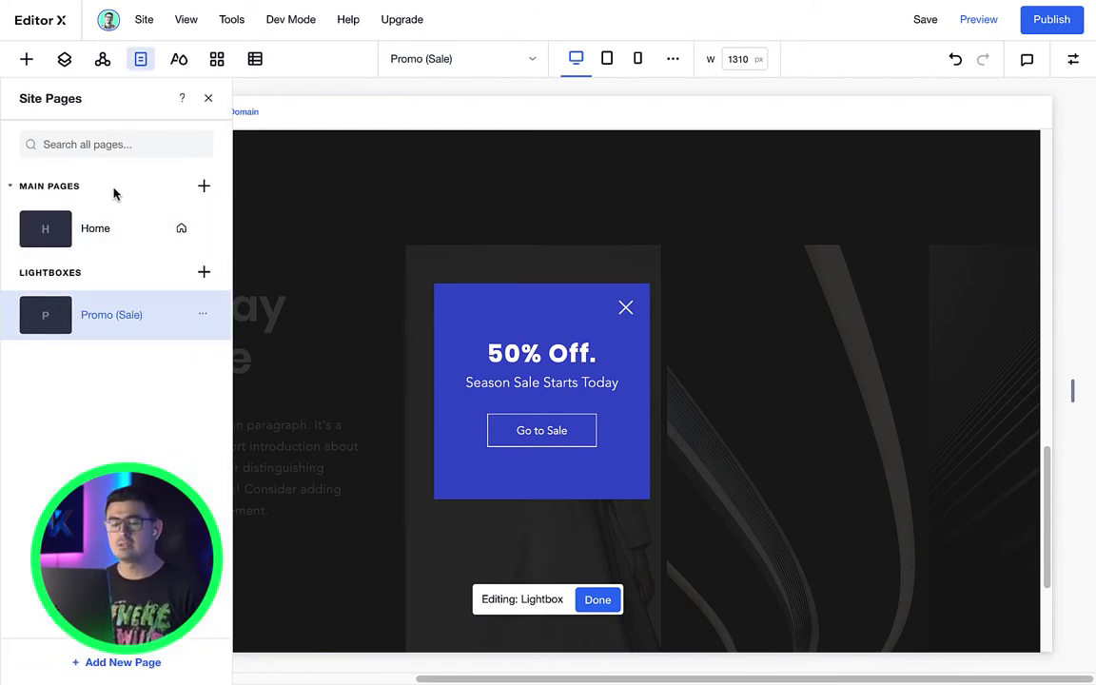
# Step: Add a blank New Page, close the pages list, and inspect its shared LOGO header and copyright footer
pyautogui.click(204, 186)
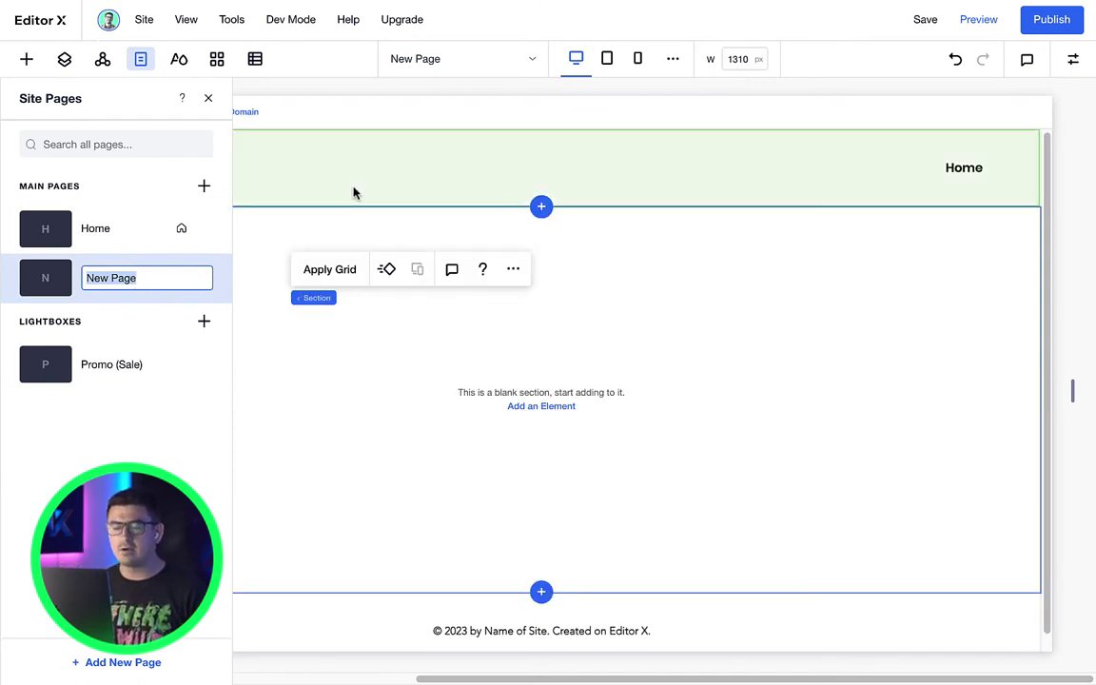
pyautogui.click(328, 176)
pyautogui.click(209, 99)
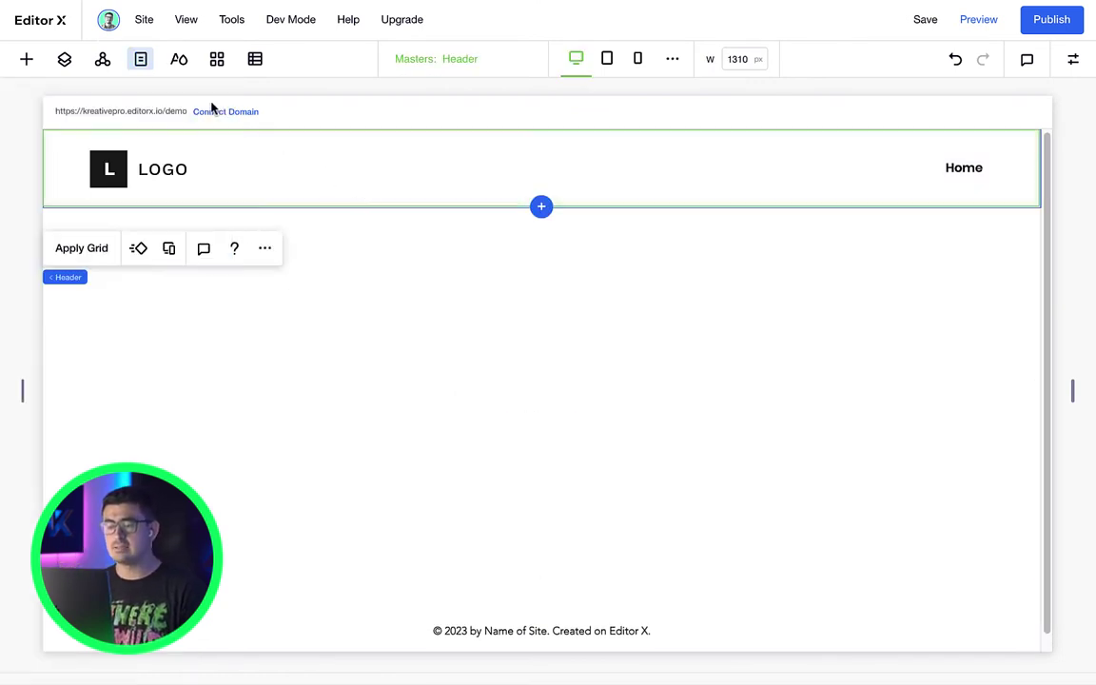
pyautogui.click(280, 609)
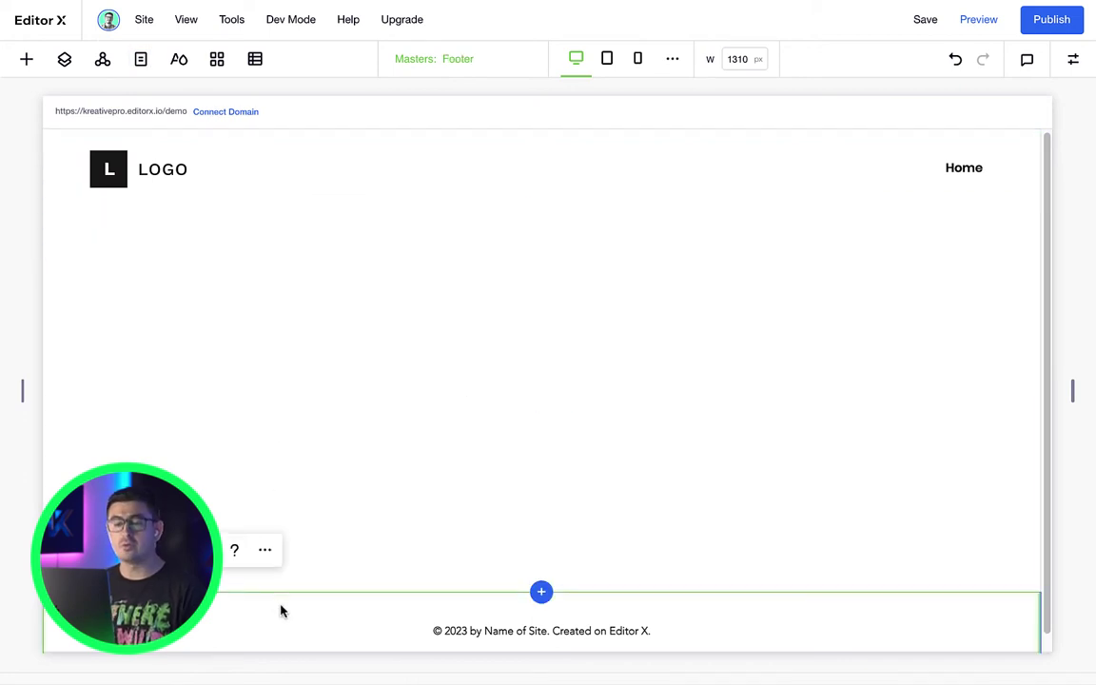
pyautogui.click(328, 185)
pyautogui.click(335, 281)
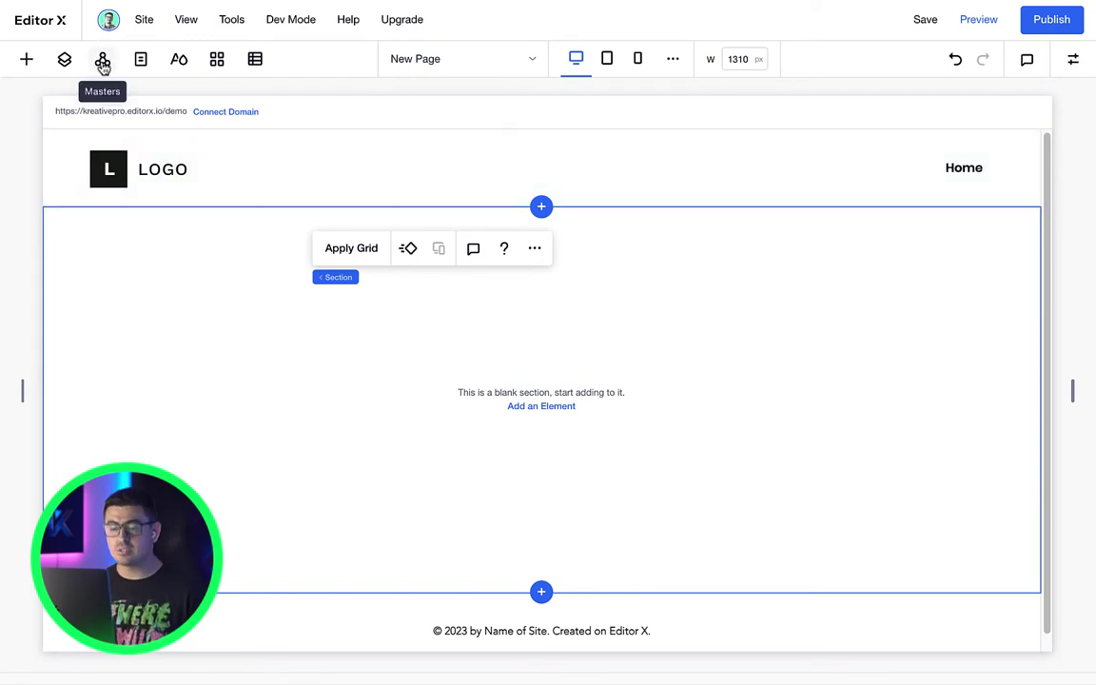
pyautogui.click(243, 177)
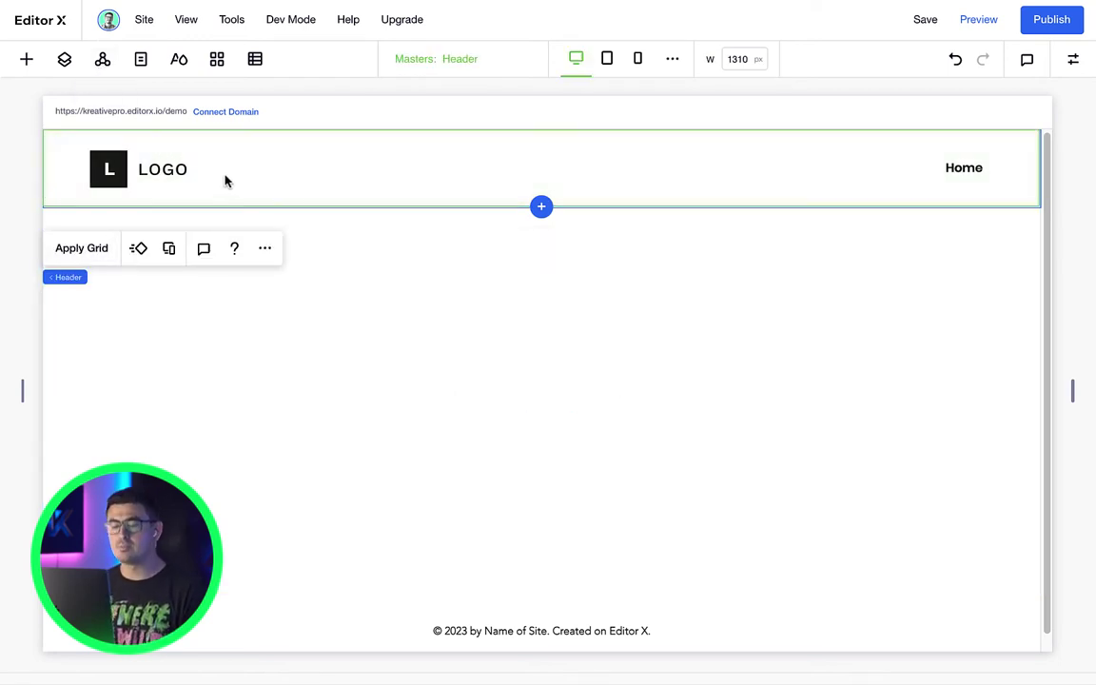
pyautogui.click(269, 625)
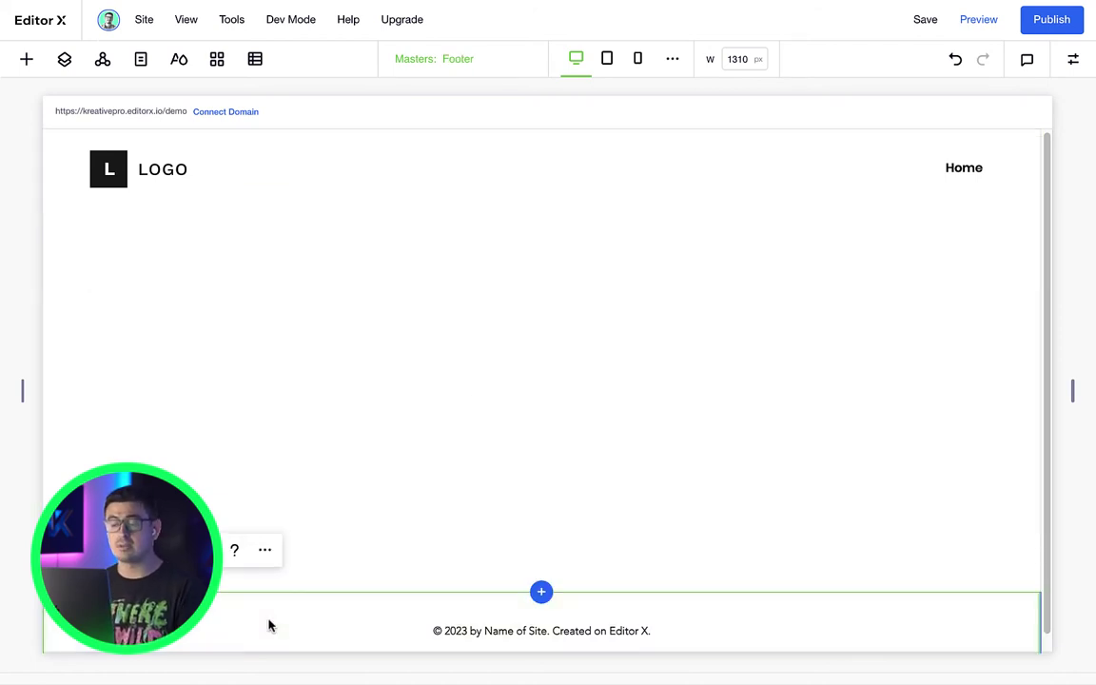
# Step: Insert the Distortion transparent video of a white classical bust from Media into the blank section
pyautogui.click(242, 177)
pyautogui.click(26, 59)
pyautogui.click(81, 328)
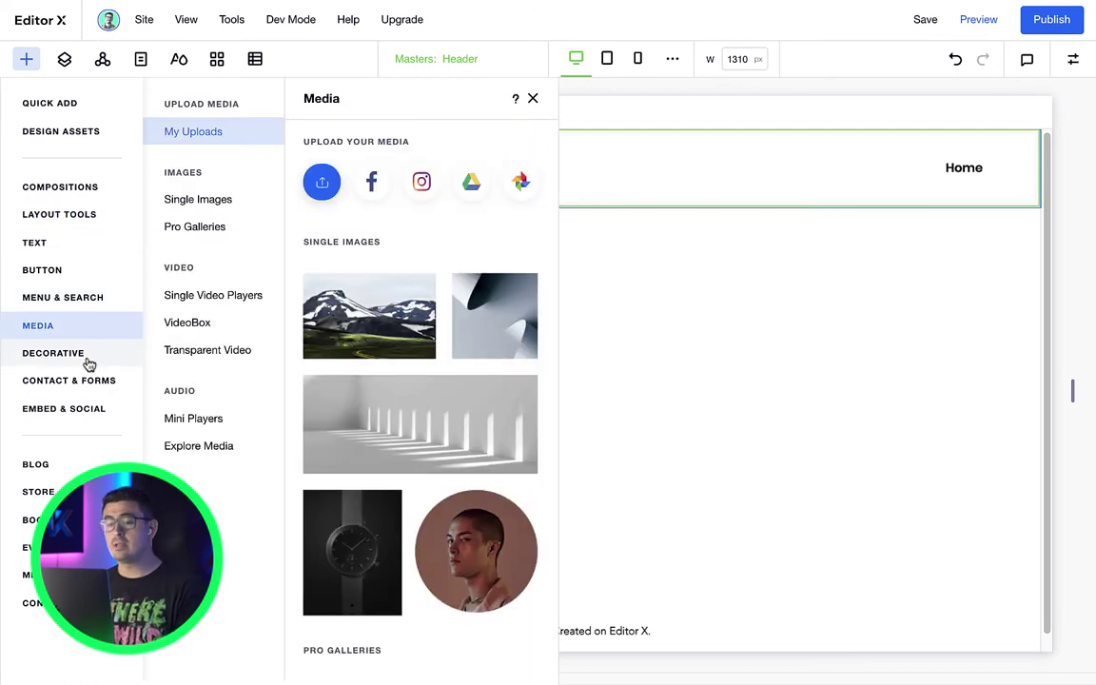
pyautogui.click(91, 359)
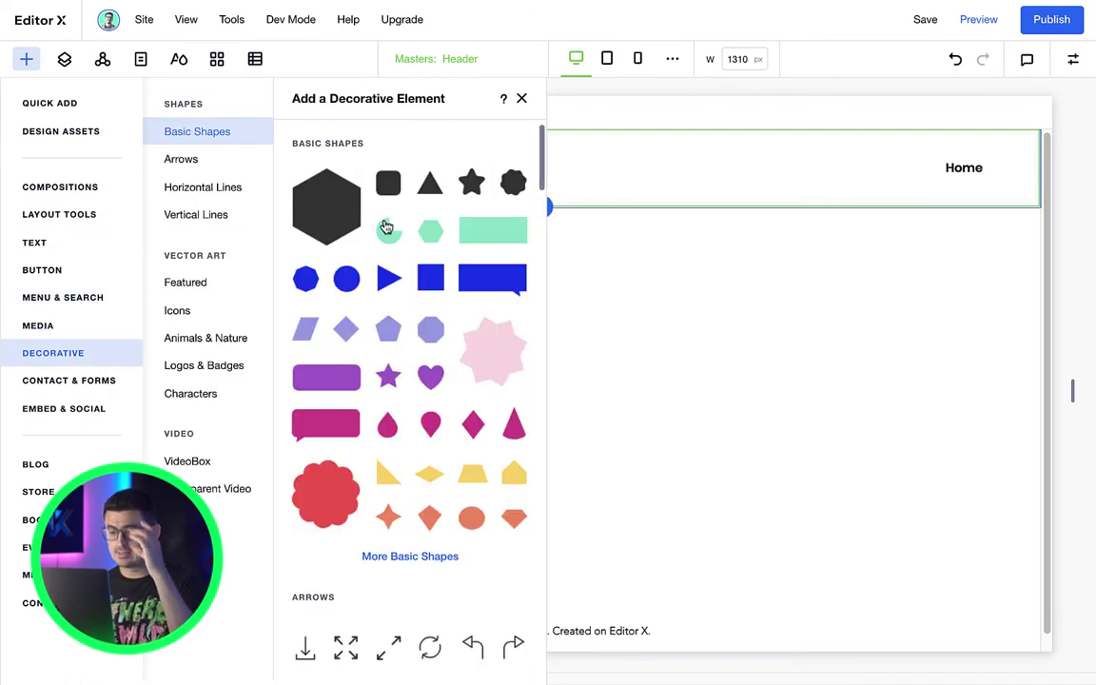
pyautogui.moveTo(542, 169); pyautogui.dragTo(533, 297)
pyautogui.click(74, 332)
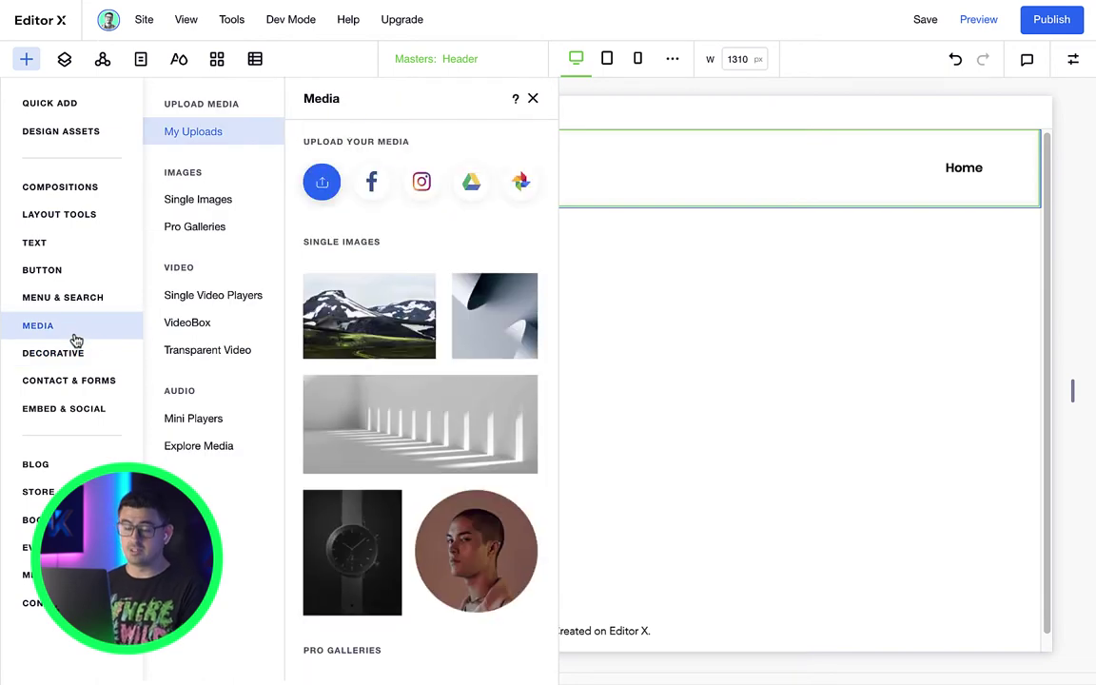
pyautogui.click(207, 351)
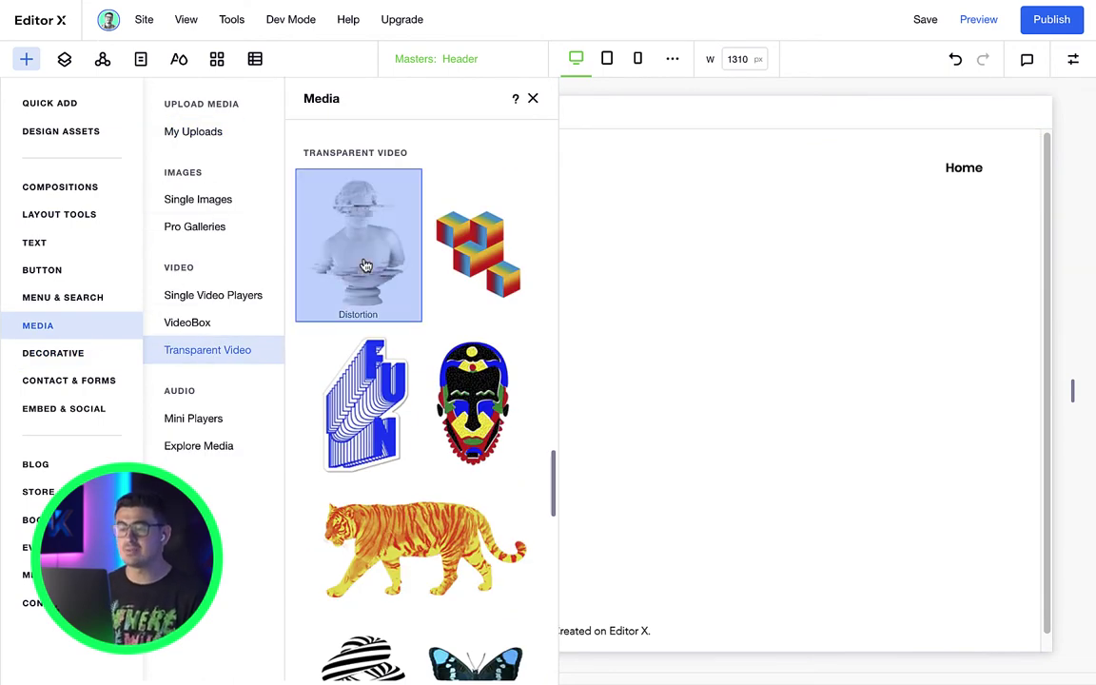
pyautogui.click(379, 279)
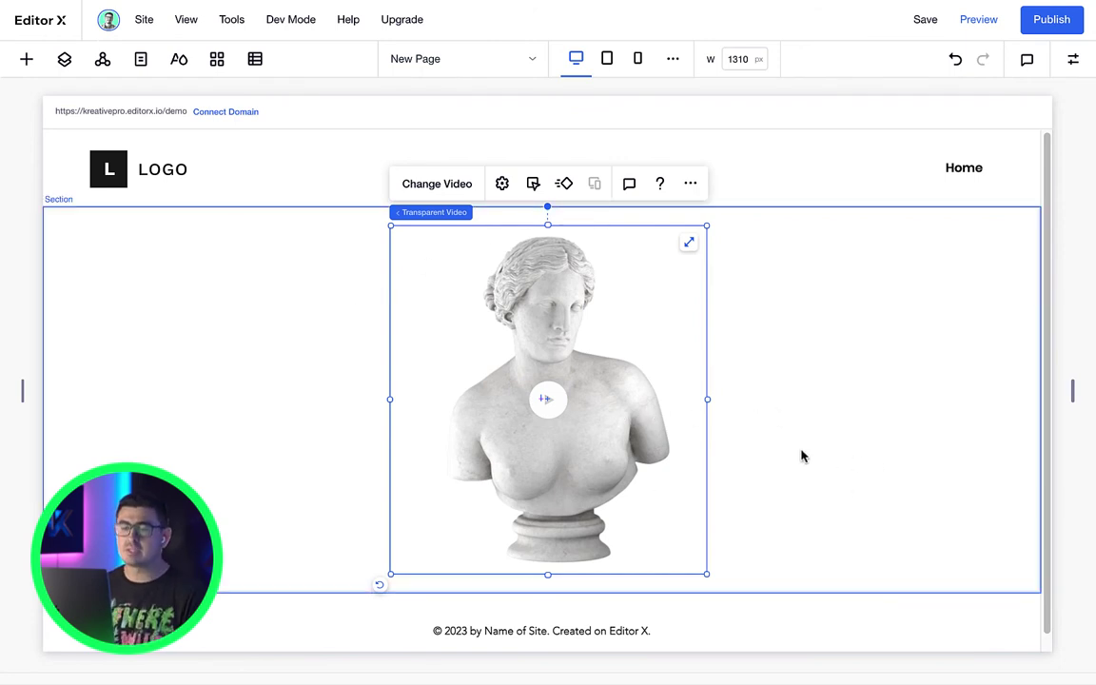
# Step: Add a black star basic shape, enlarge it to the statue's size, and send it behind the statue
pyautogui.rightClick(750, 402)
pyautogui.moveTo(766, 400)
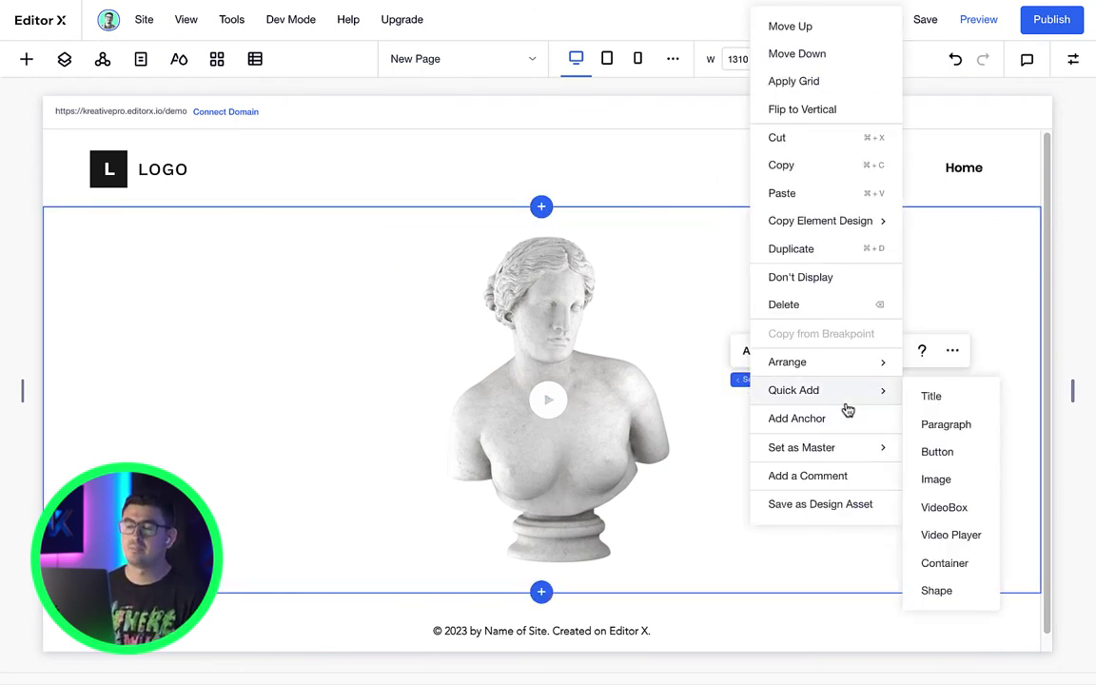
pyautogui.click(936, 590)
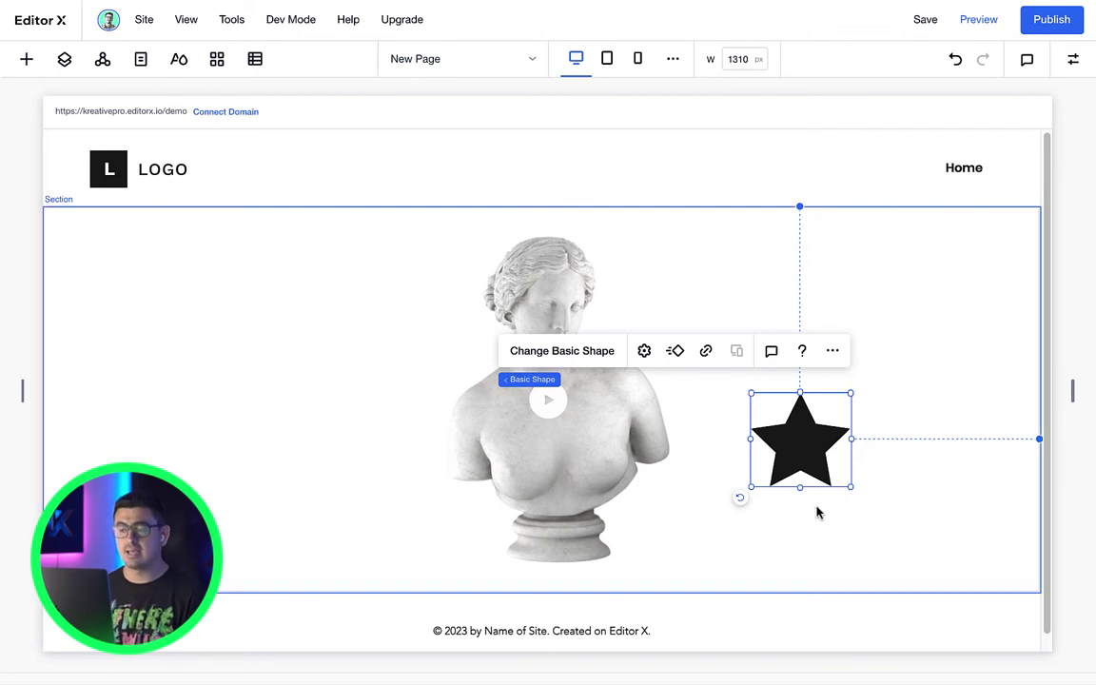
pyautogui.moveTo(851, 488); pyautogui.dragTo(961, 562)
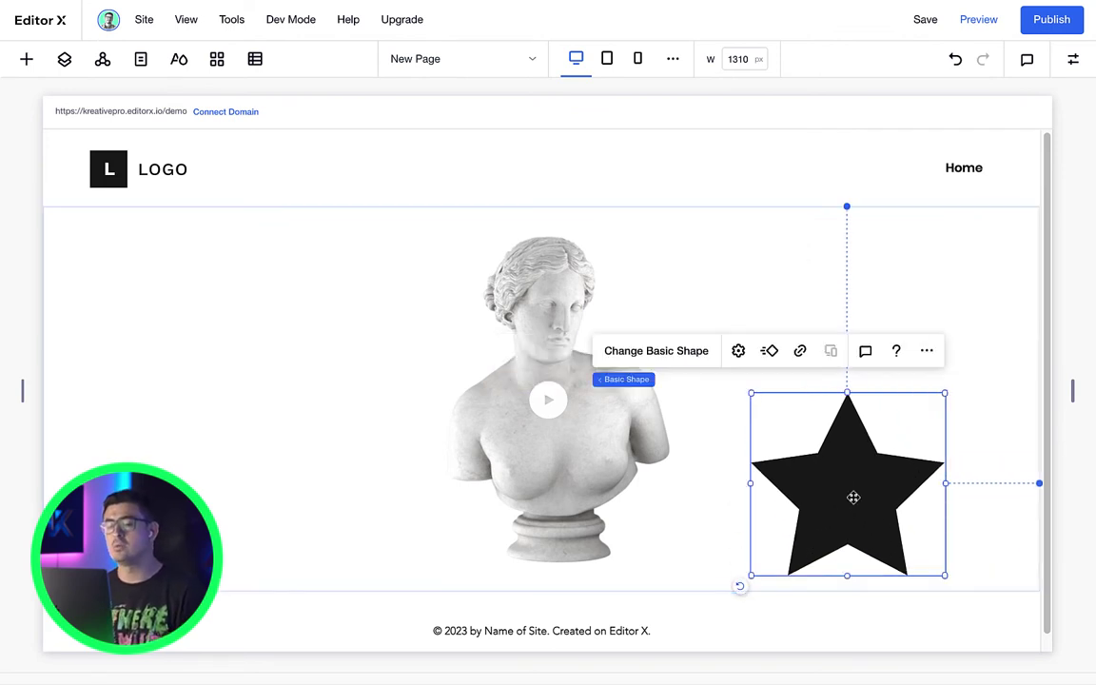
pyautogui.moveTo(844, 487); pyautogui.dragTo(551, 400)
pyautogui.press('super+Down')
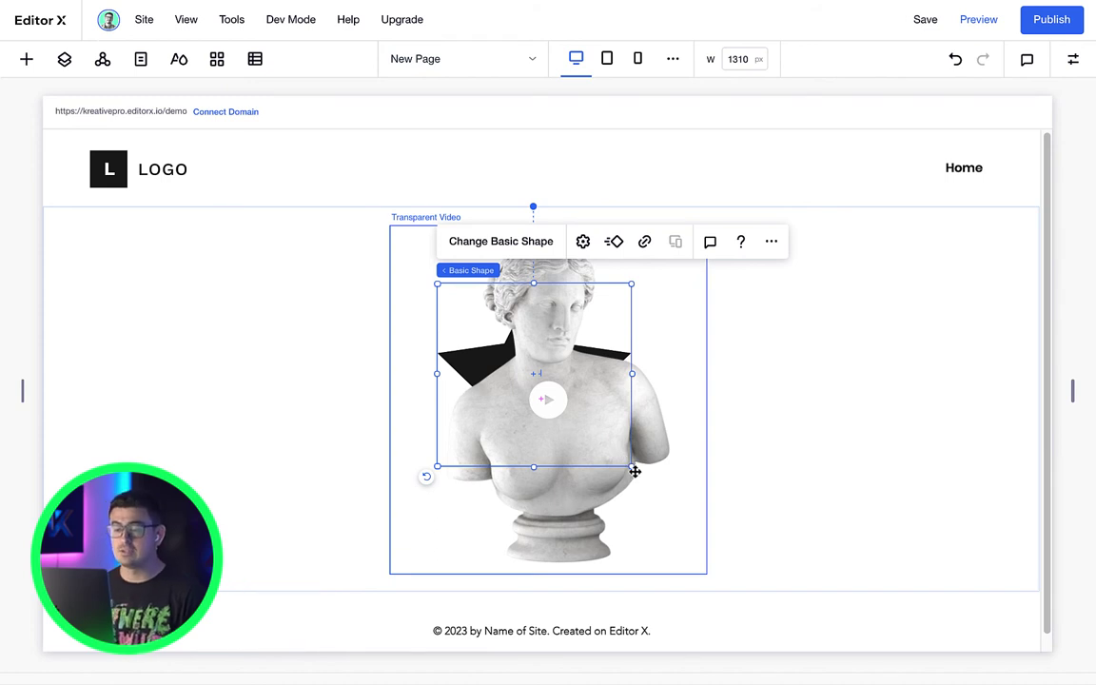
pyautogui.moveTo(635, 471); pyautogui.dragTo(709, 570)
# Step: Preview the page, then return to editing and select the star shape
pyautogui.click(976, 20)
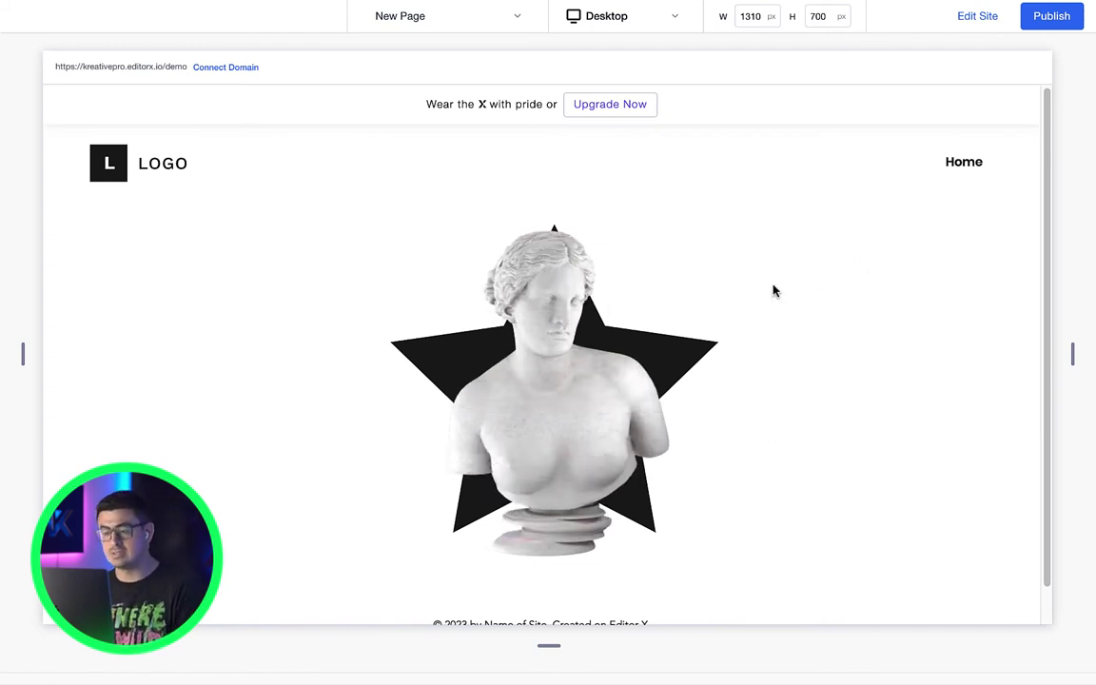
pyautogui.click(972, 15)
pyautogui.click(710, 343)
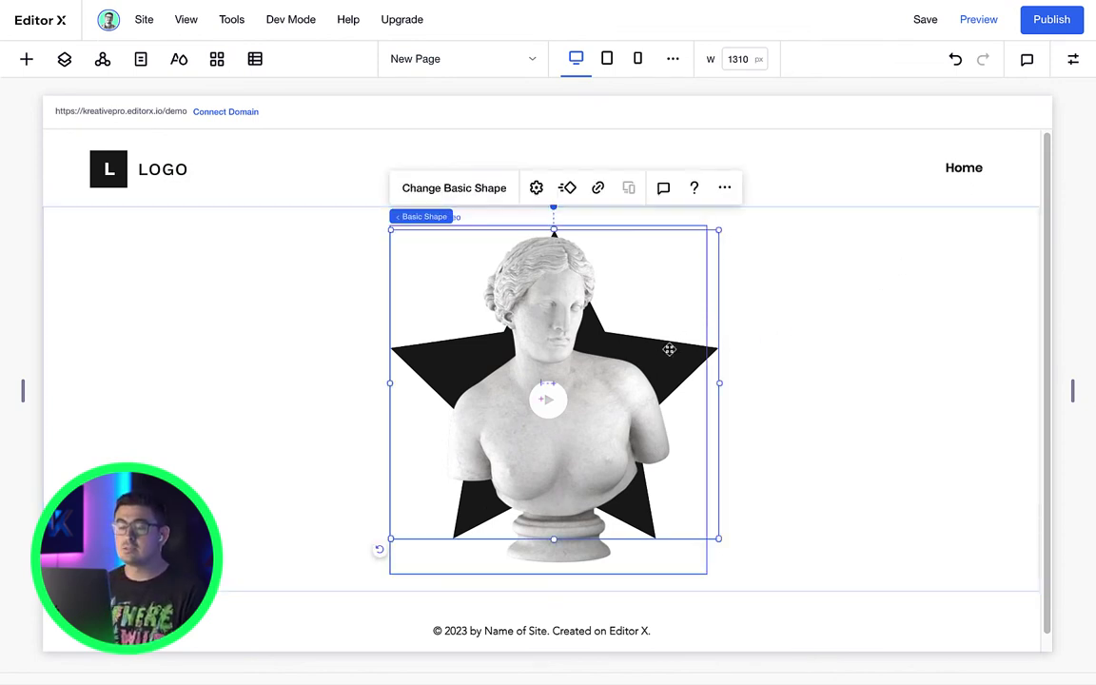
pyautogui.click(1073, 59)
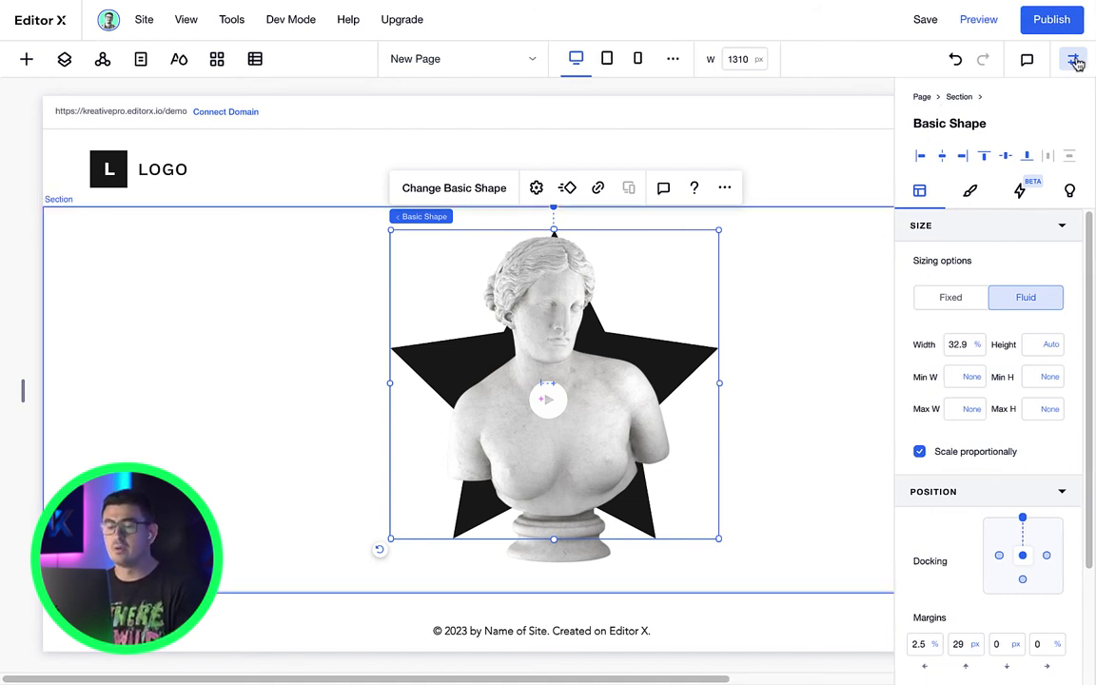
pyautogui.press('super+i')
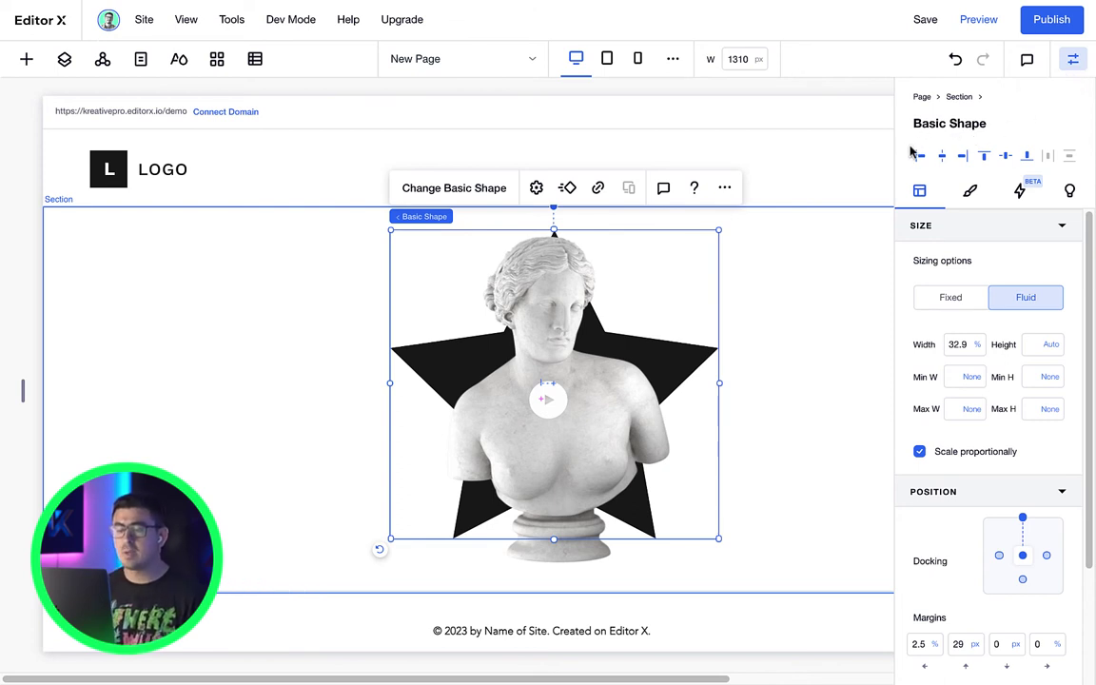
pyautogui.click(953, 232)
pyautogui.click(966, 264)
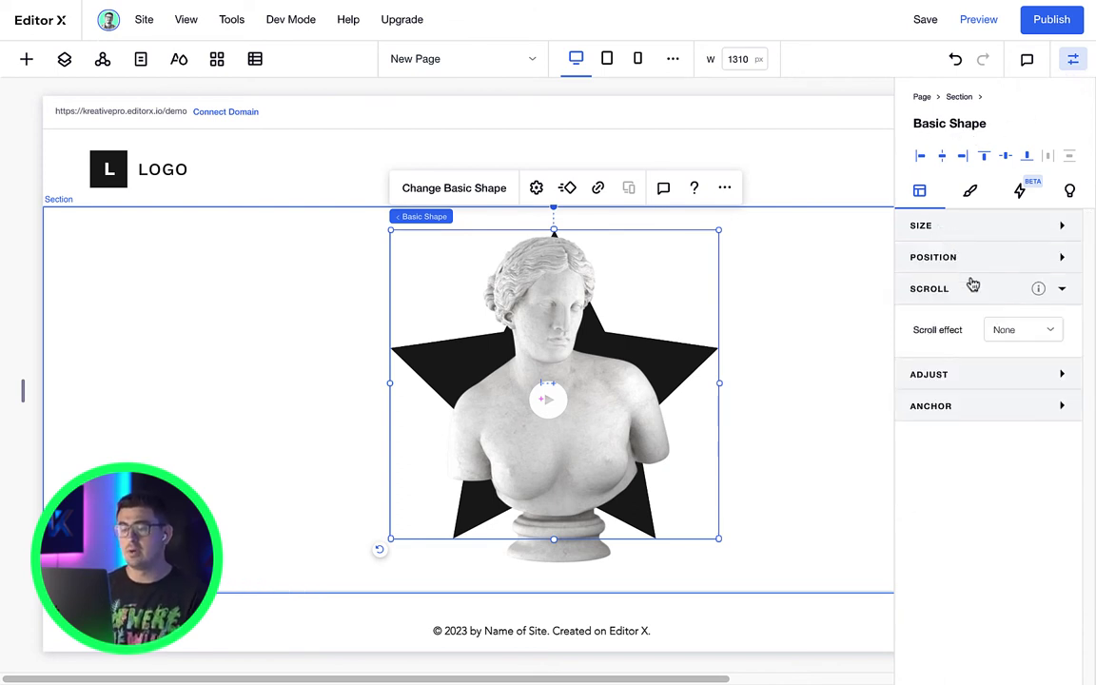
pyautogui.click(971, 287)
pyautogui.click(970, 190)
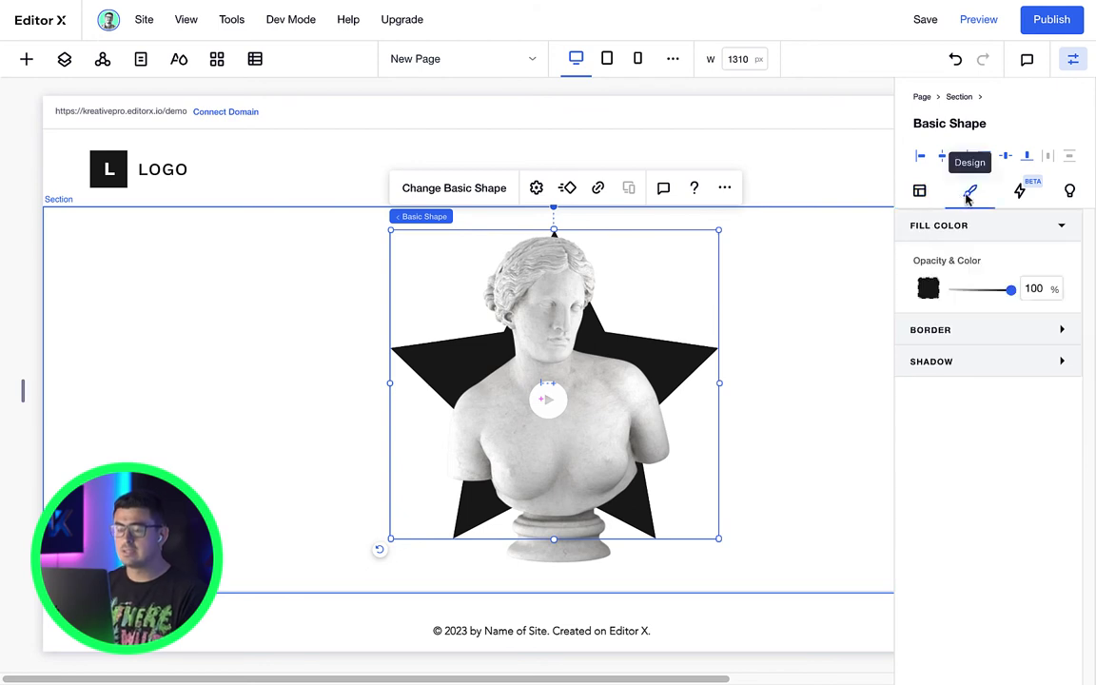
pyautogui.click(1017, 193)
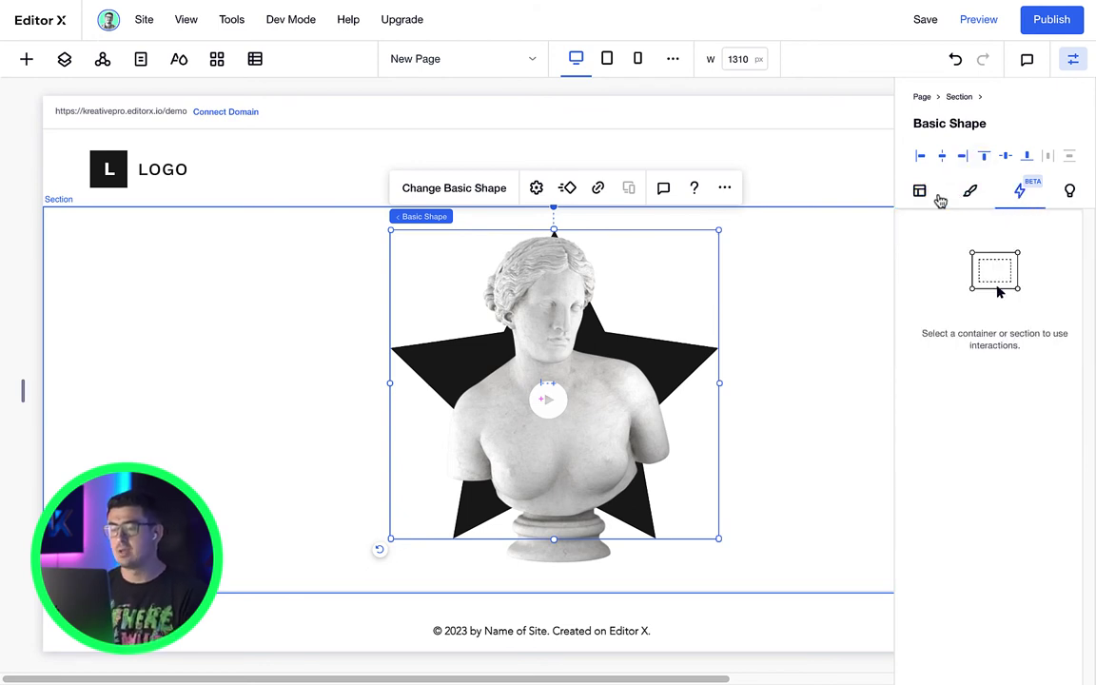
pyautogui.click(921, 193)
pyautogui.click(981, 228)
pyautogui.click(988, 233)
pyautogui.click(988, 260)
pyautogui.click(989, 258)
pyautogui.click(990, 290)
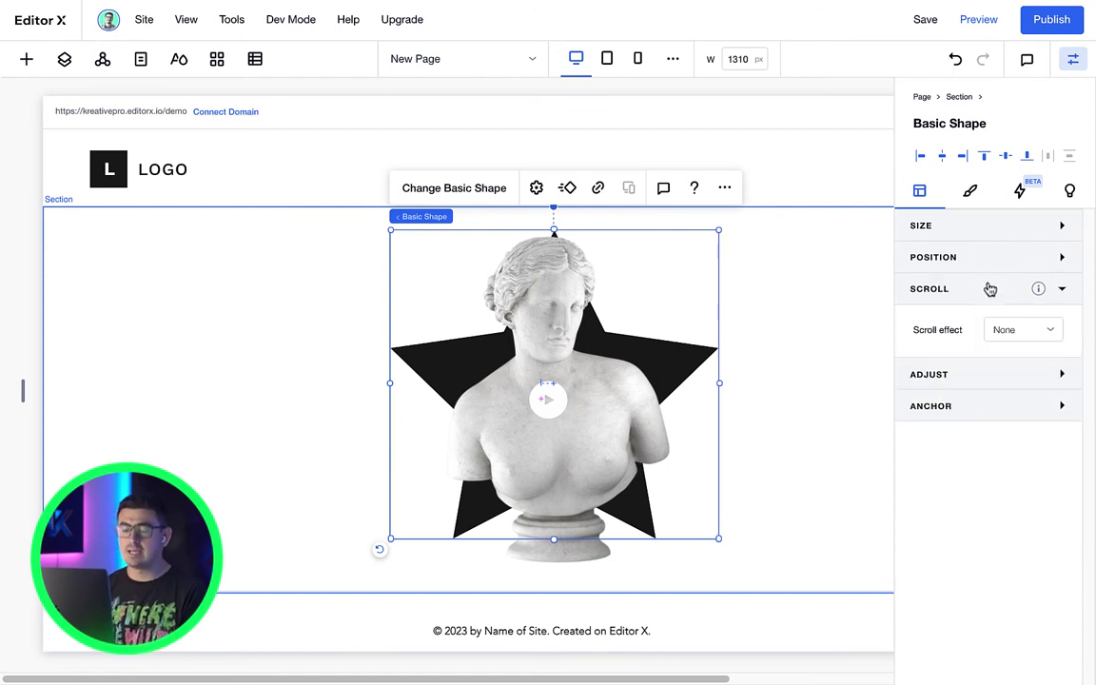
pyautogui.click(991, 291)
pyautogui.click(991, 322)
pyautogui.click(991, 323)
pyautogui.click(990, 352)
pyautogui.click(989, 354)
pyautogui.click(971, 191)
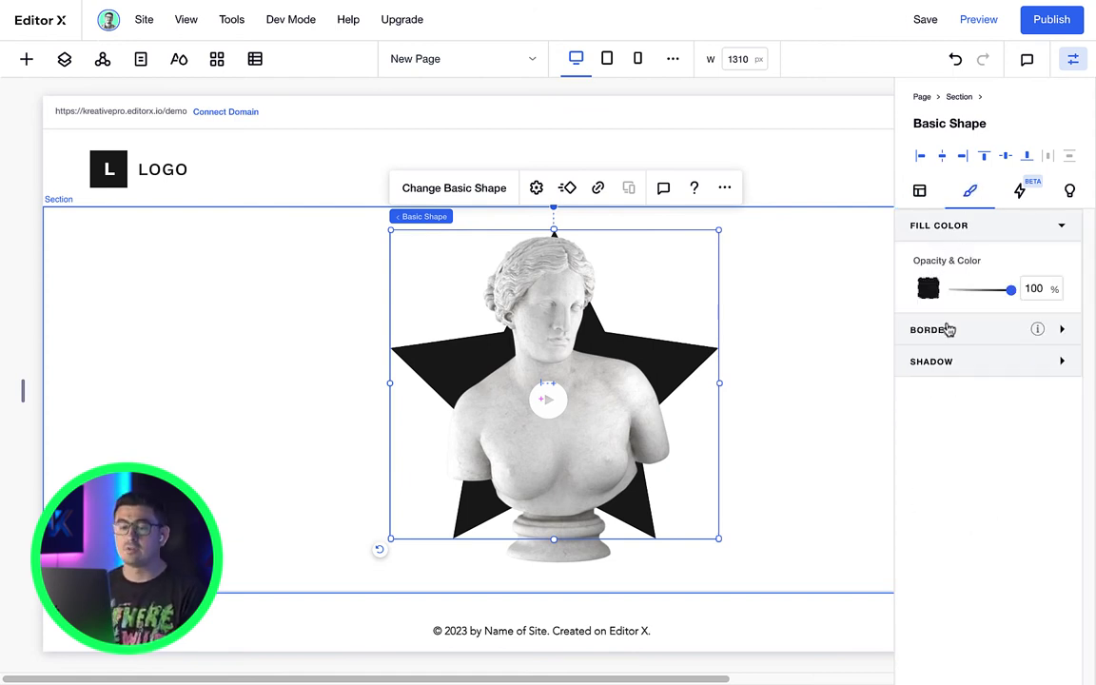
pyautogui.click(952, 331)
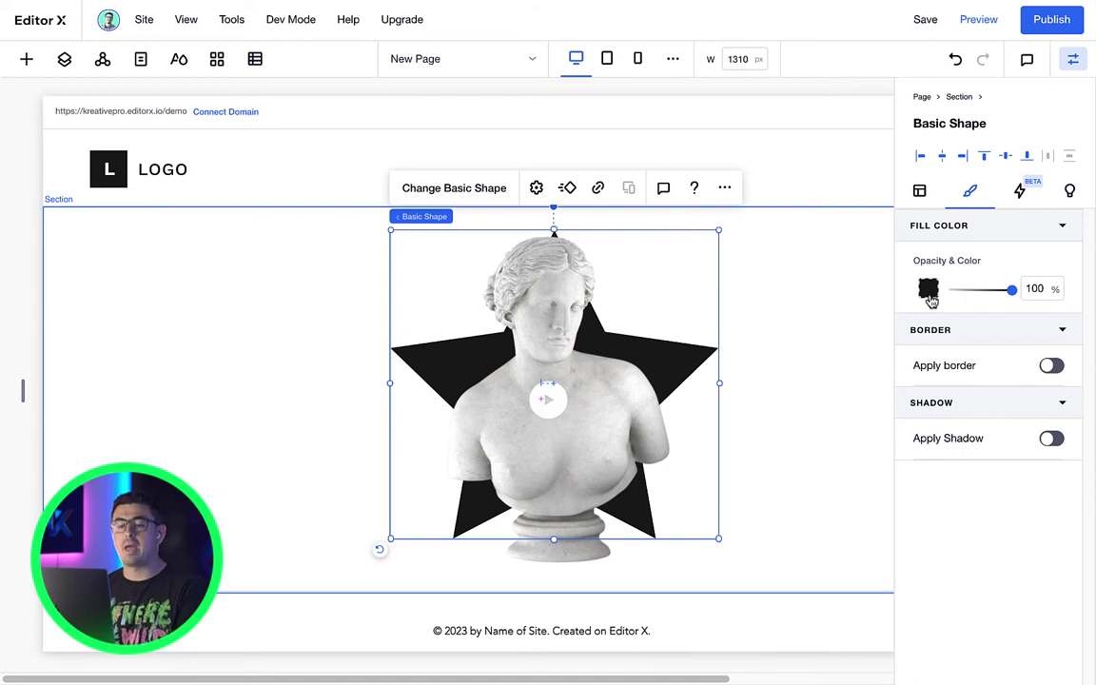
pyautogui.click(928, 291)
pyautogui.click(930, 298)
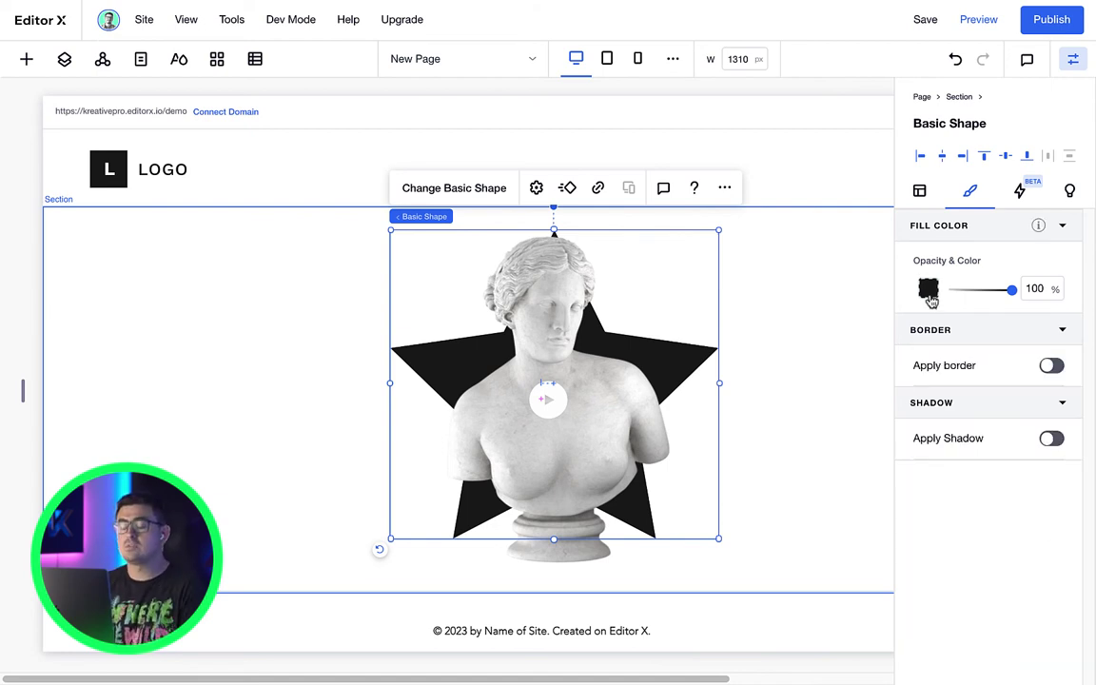
pyautogui.click(931, 298)
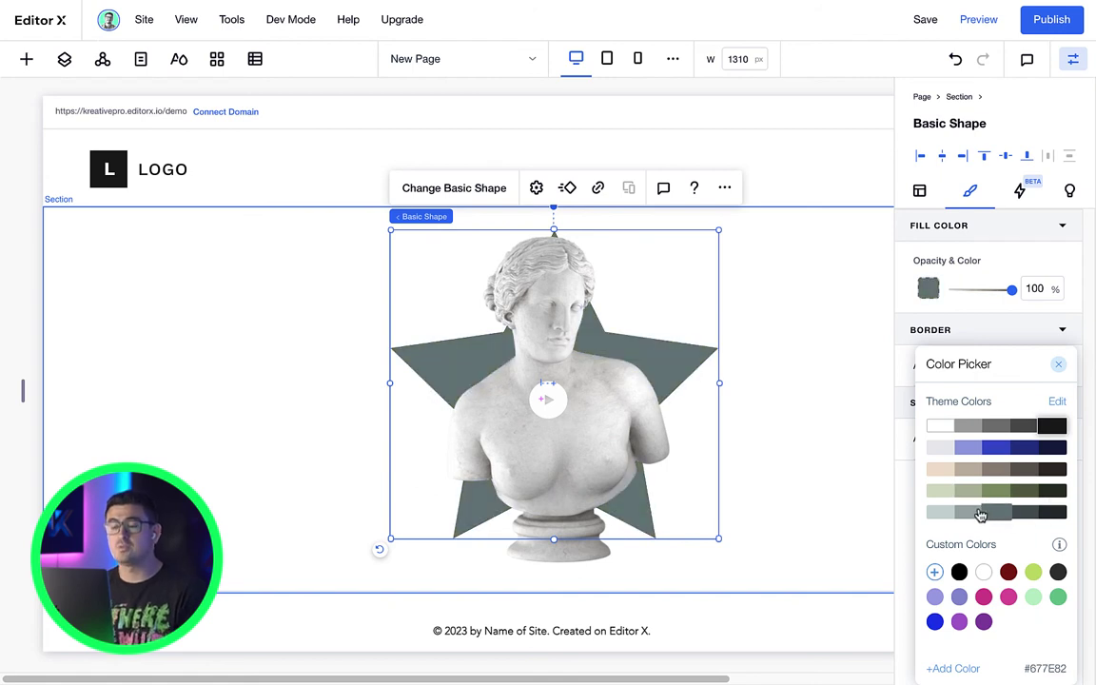
pyautogui.click(1033, 597)
pyautogui.click(984, 597)
pyautogui.click(959, 596)
pyautogui.click(934, 622)
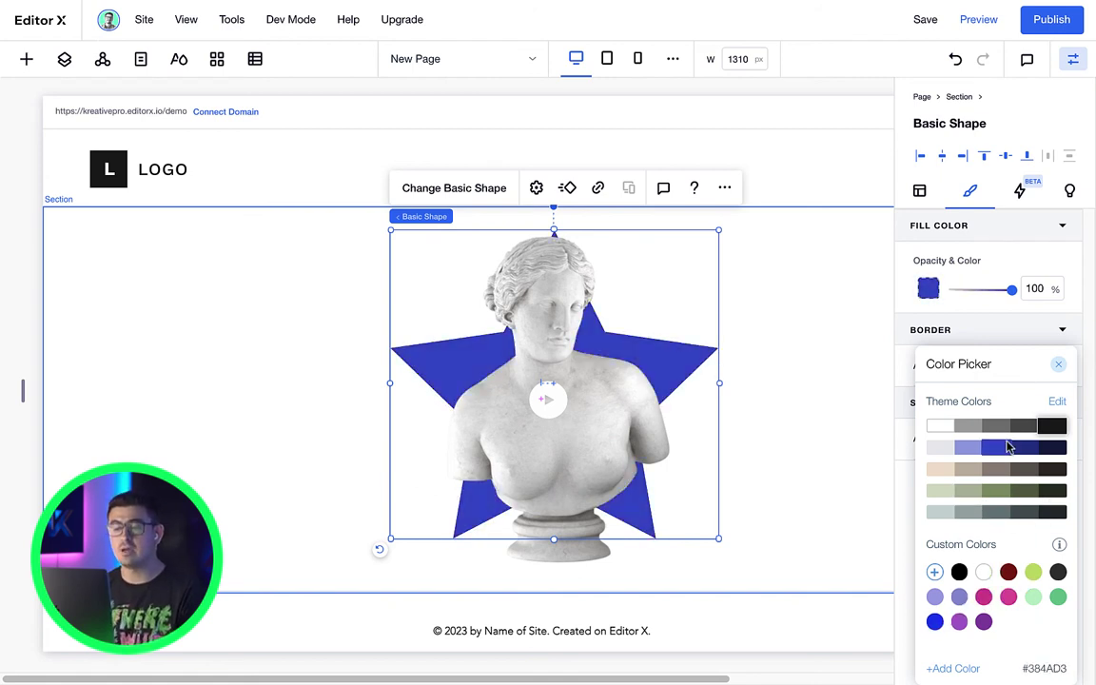
pyautogui.click(1058, 364)
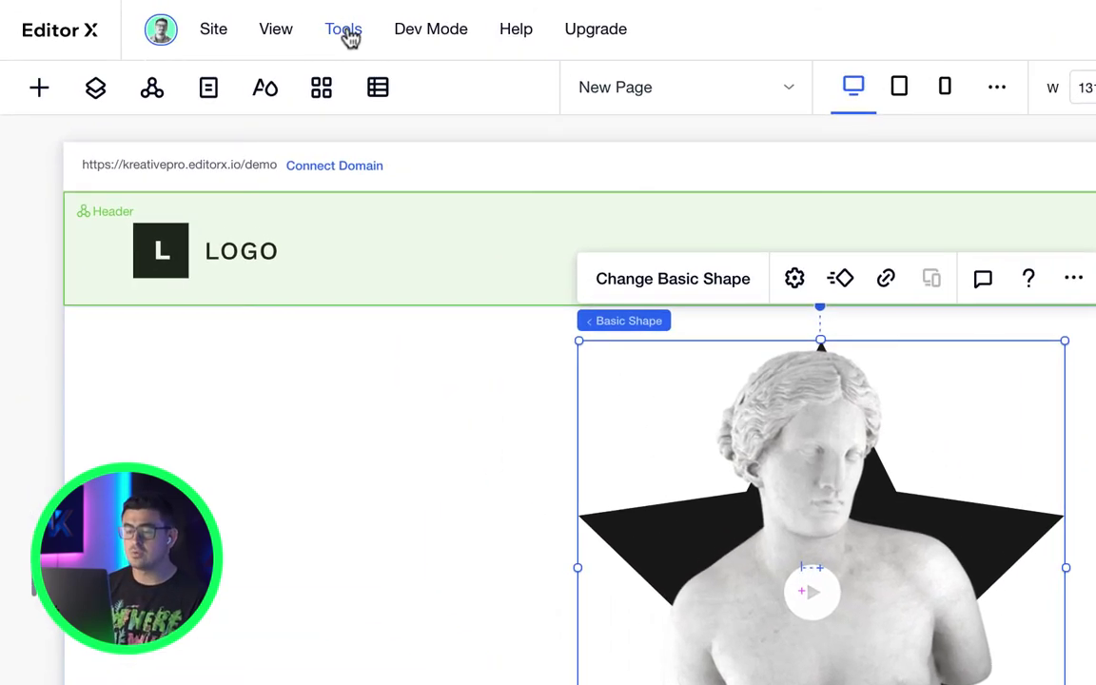
# Step: In the Media Manager, browse Shutterstock, My Boards and Site Files, then upload triangle.svg
pyautogui.moveTo(232, 23)
pyautogui.click(383, 133)
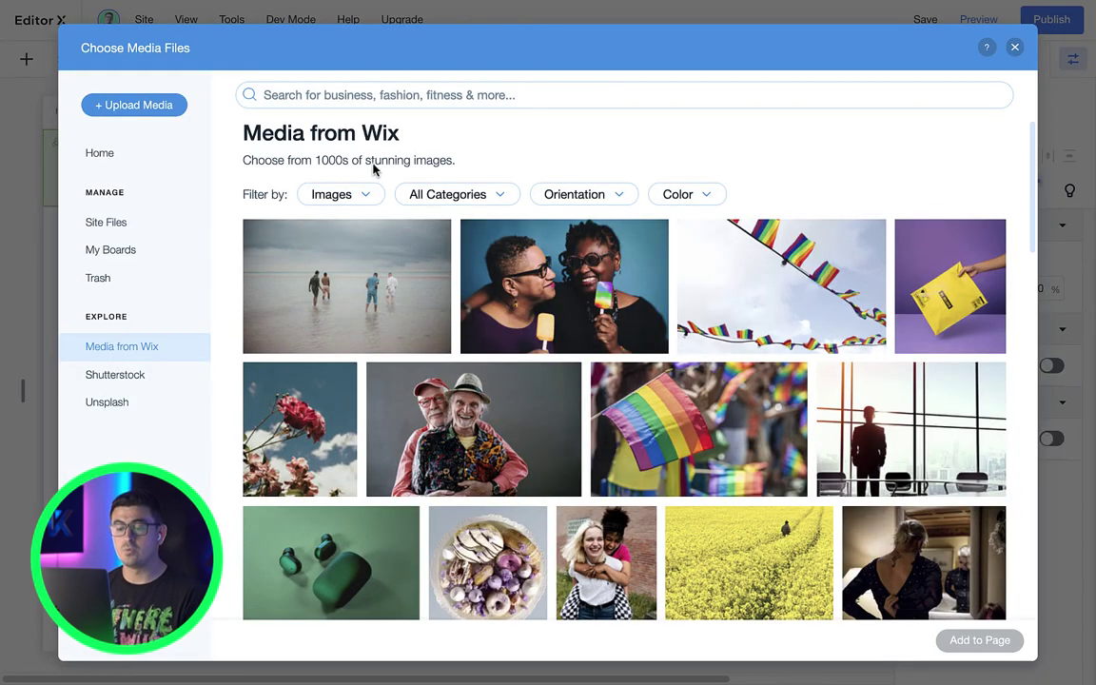
pyautogui.click(138, 381)
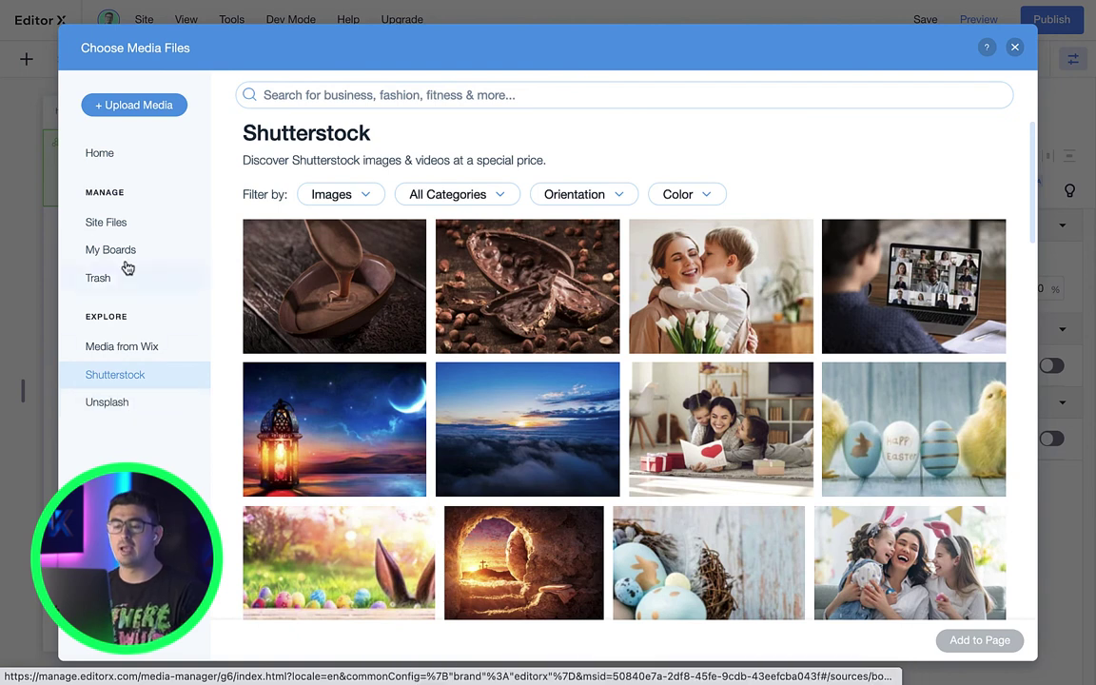
pyautogui.click(125, 248)
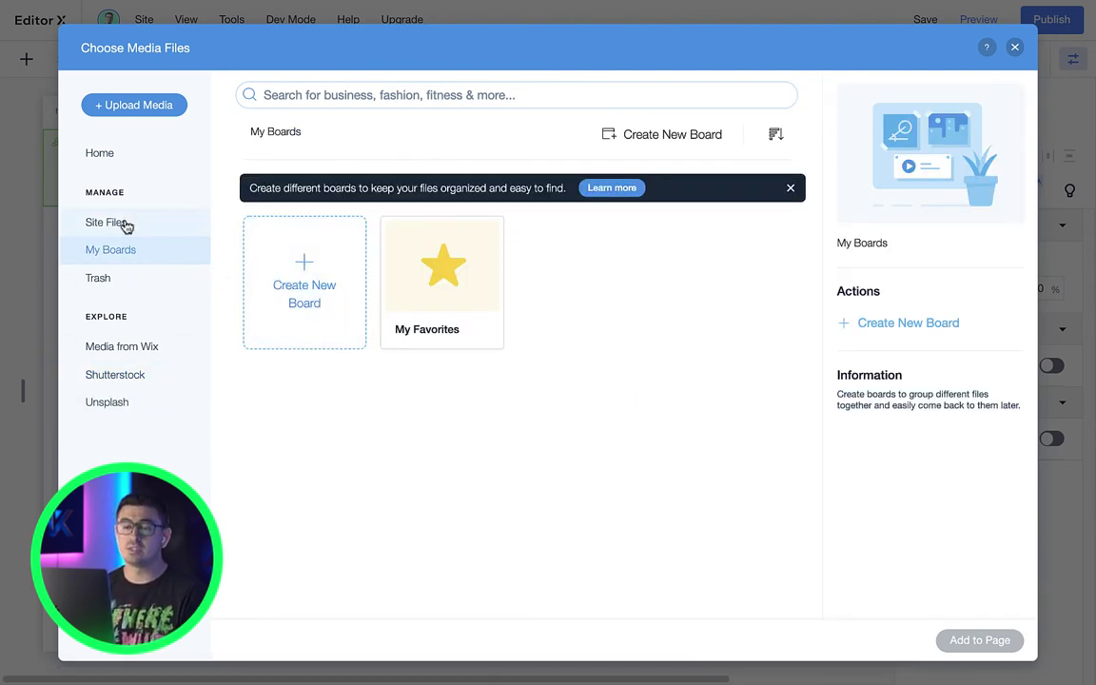
pyautogui.click(93, 223)
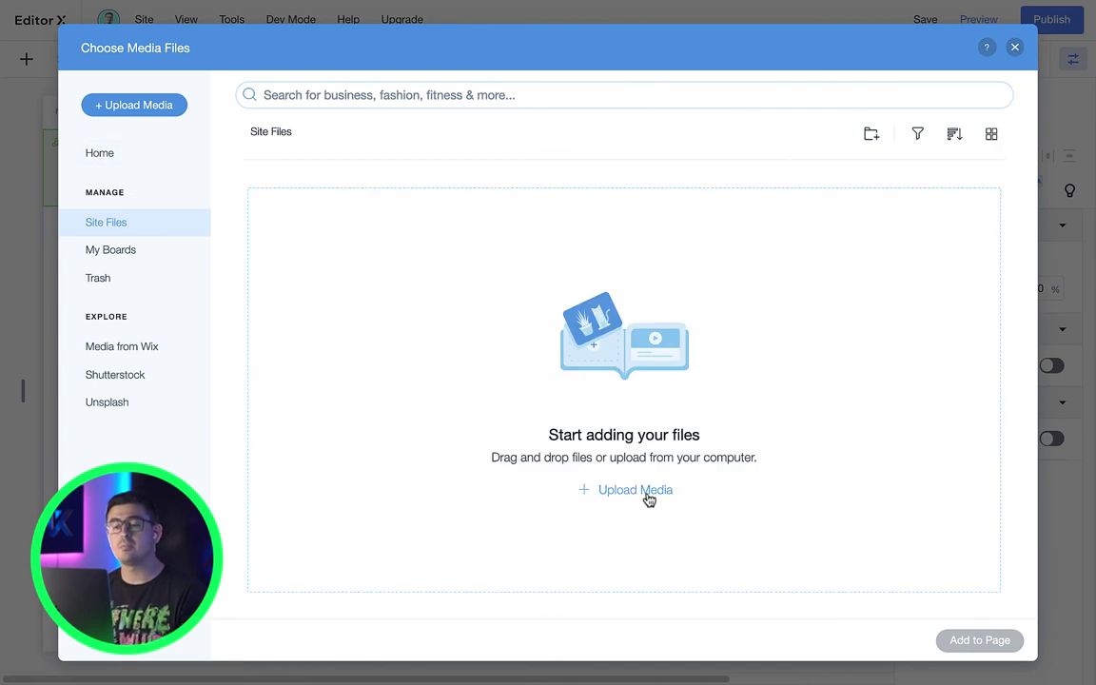
pyautogui.click(640, 490)
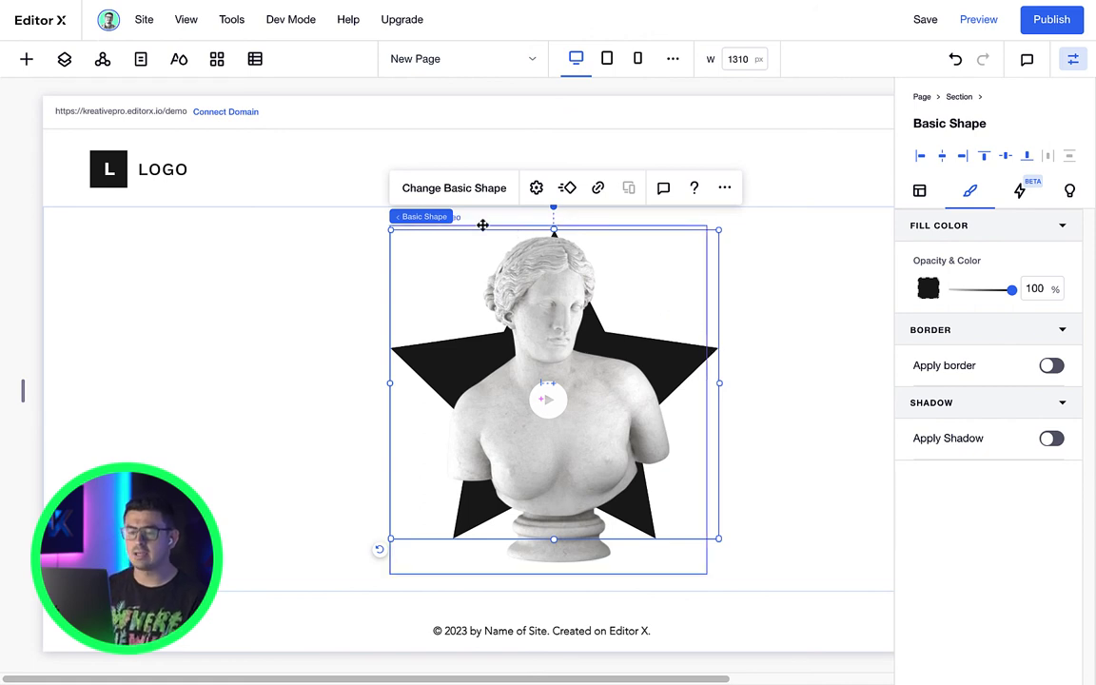
# Step: Swap the star for triangle.svg from Site Files, then preview the page and return to editing
pyautogui.click(444, 192)
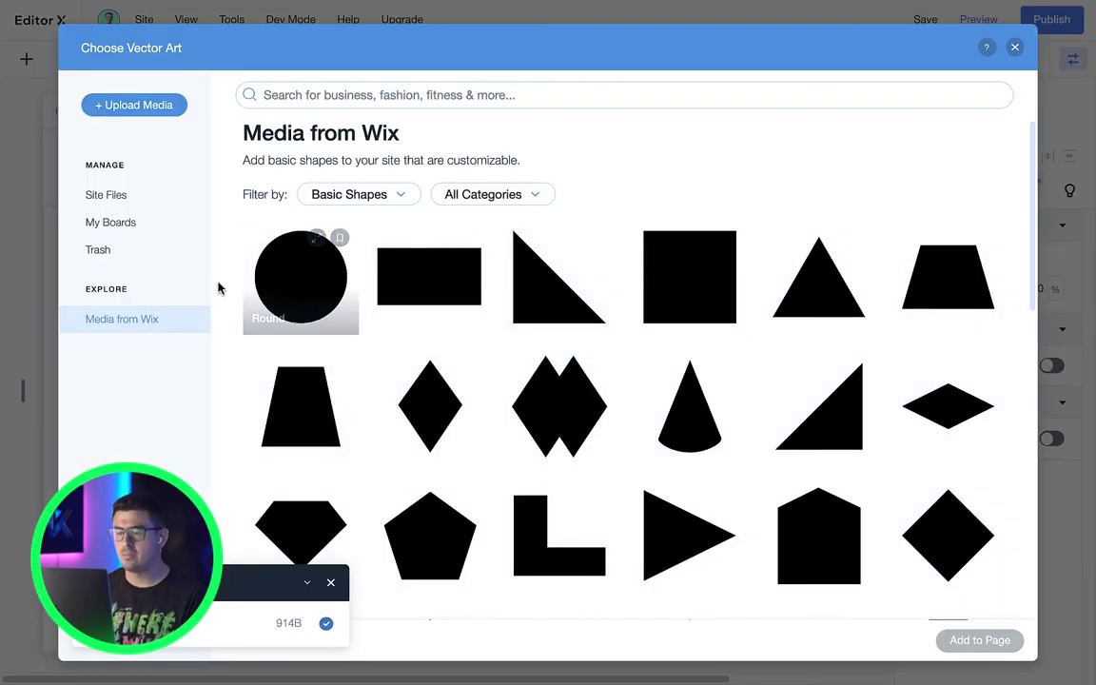
pyautogui.click(110, 194)
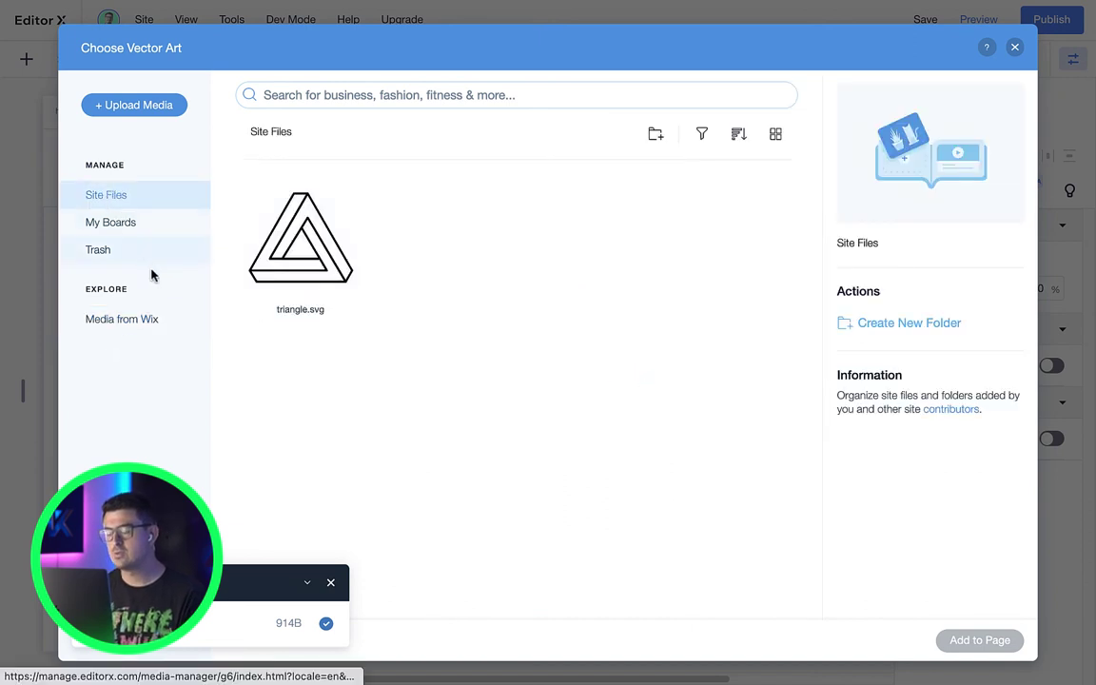
pyautogui.click(315, 249)
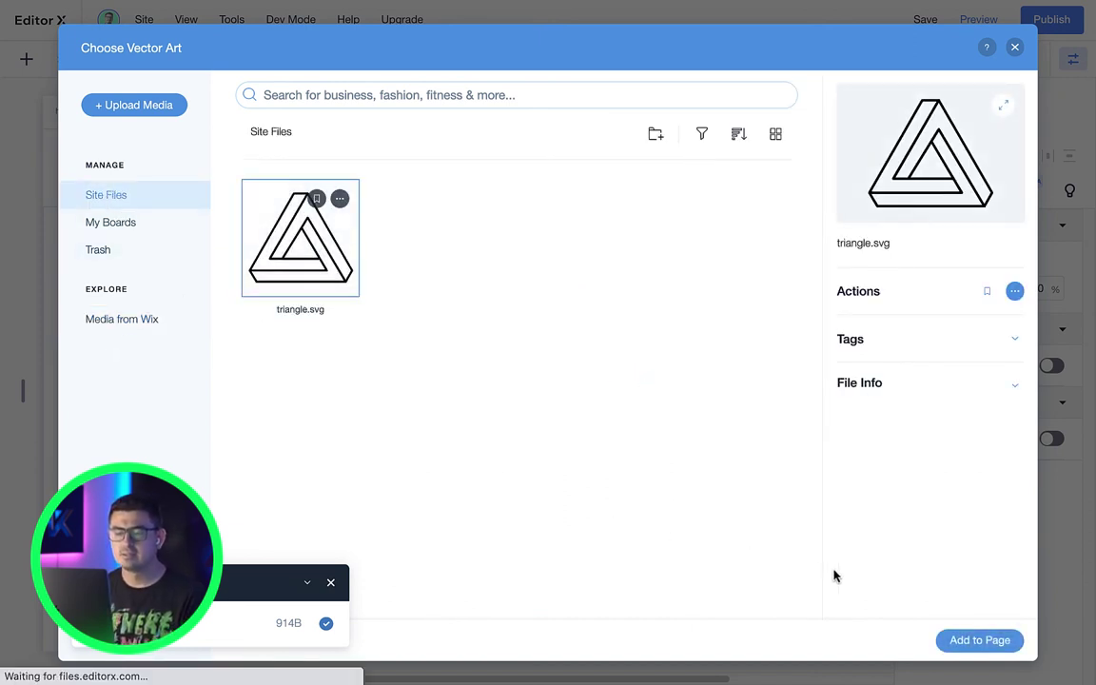
pyautogui.click(984, 640)
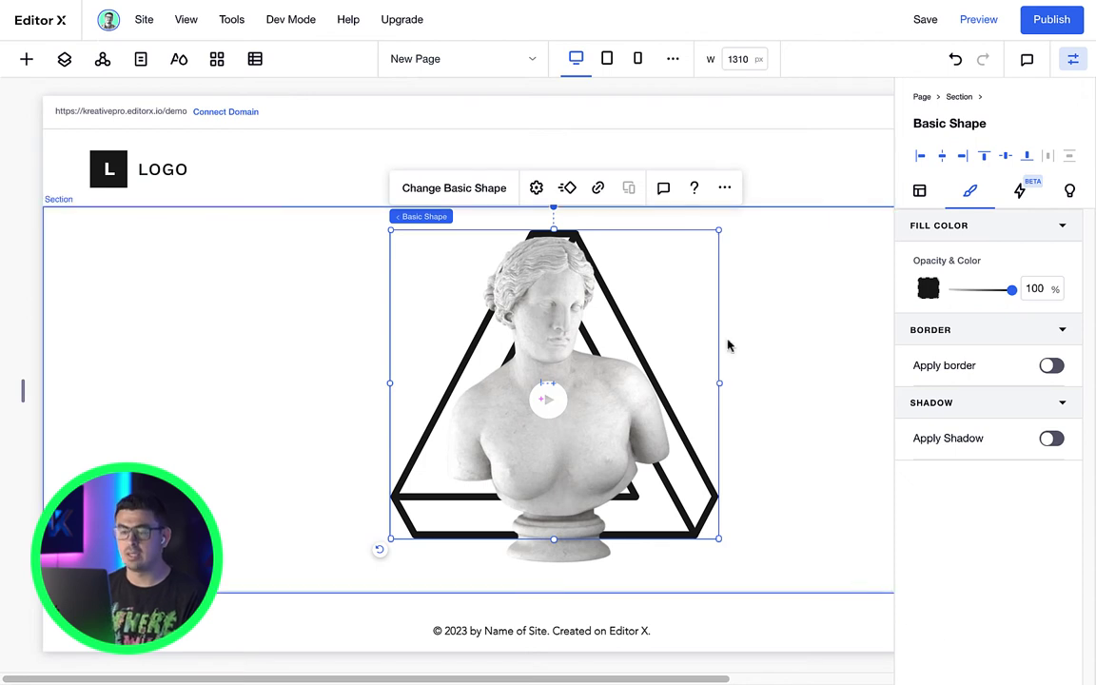
pyautogui.click(981, 20)
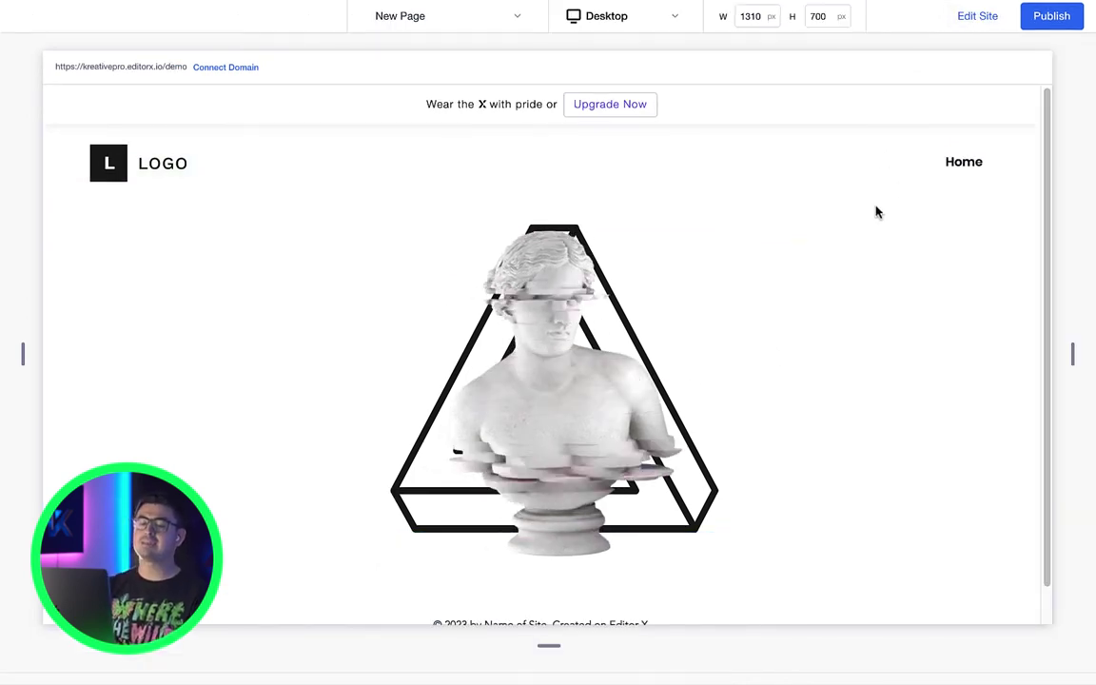
pyautogui.click(977, 16)
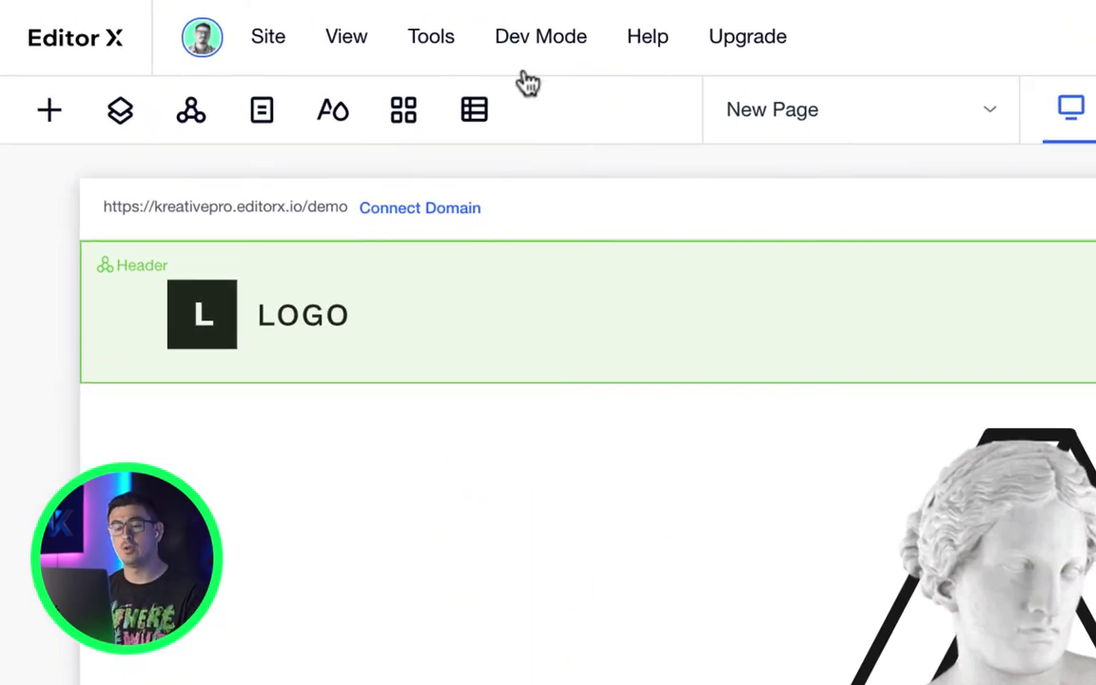
# Step: Show the Velo Dev Mode panel describing custom code, APIs and serverless Node.js
pyautogui.click(384, 38)
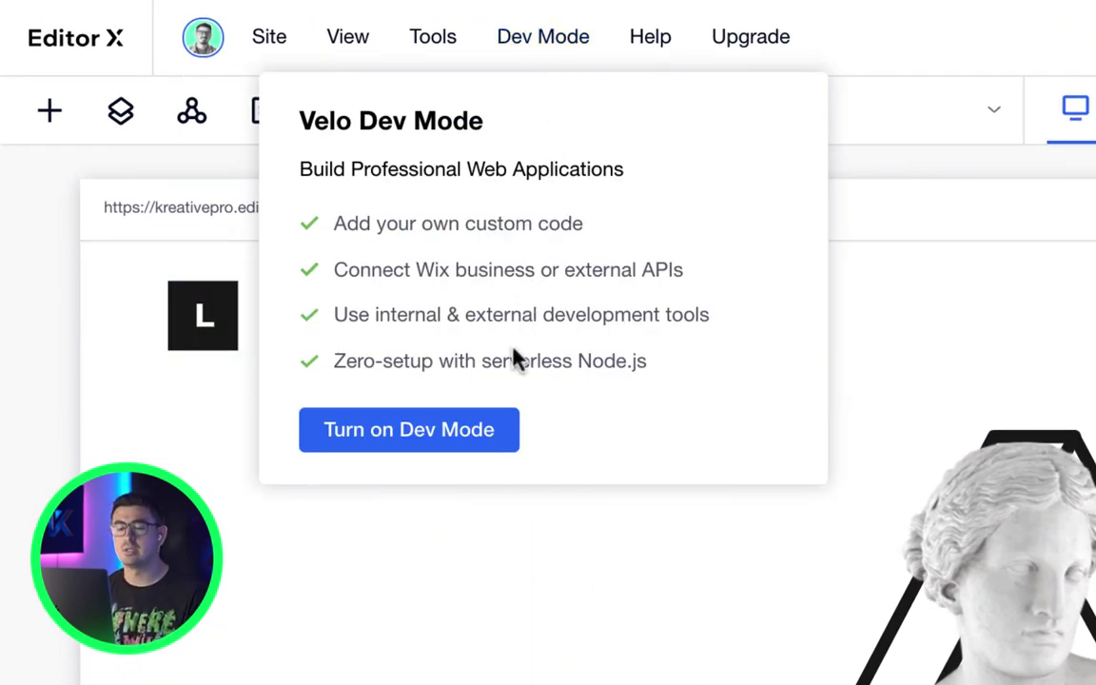